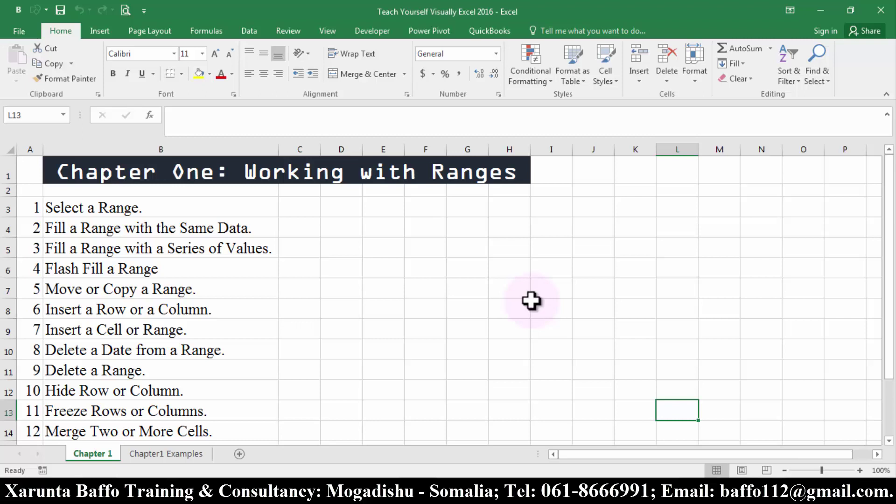
Step: Select the Chapter One title and the Select a Range topic, then go to the Chapter1 Examples sheet
click(373, 173)
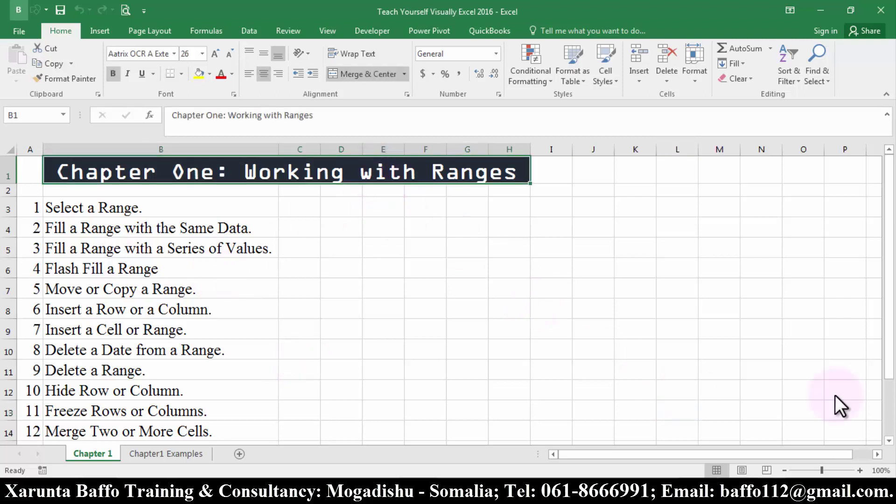
click(890, 440)
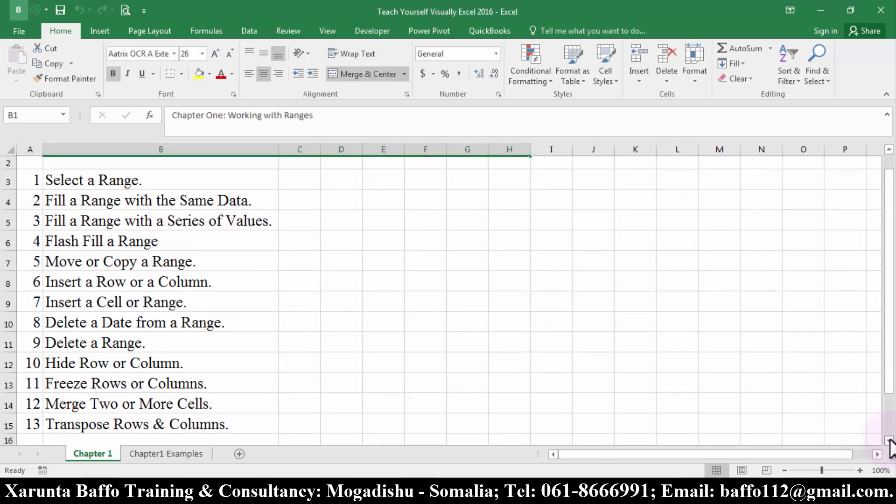
drag(890, 366, 891, 348)
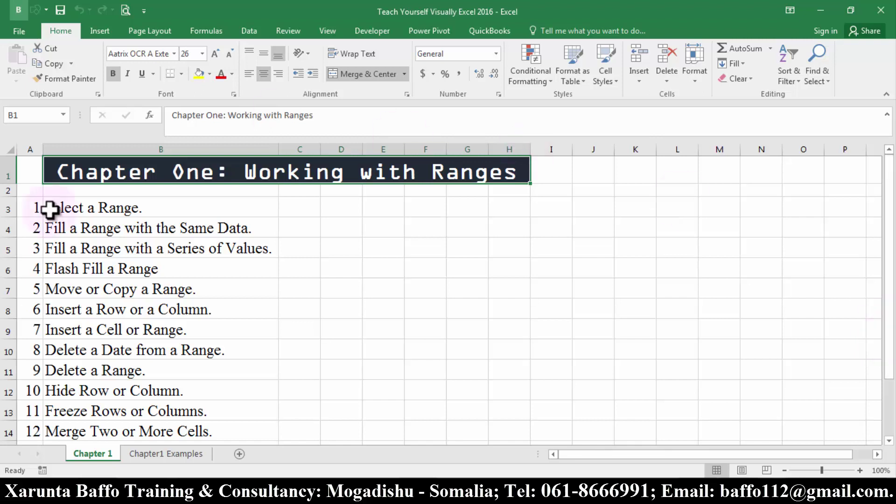
click(174, 206)
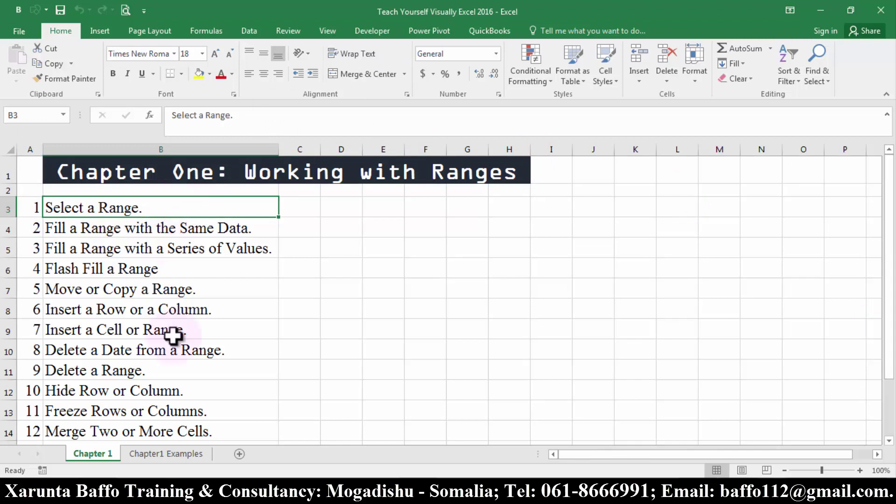
click(175, 455)
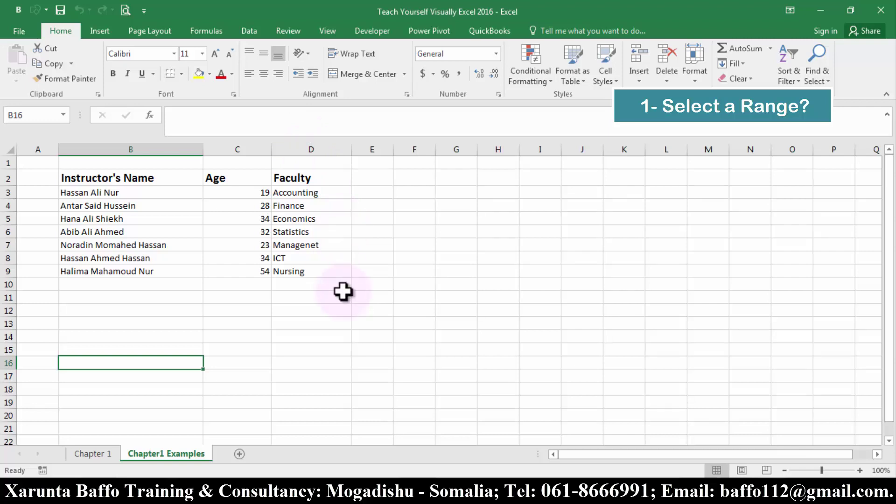
click(428, 229)
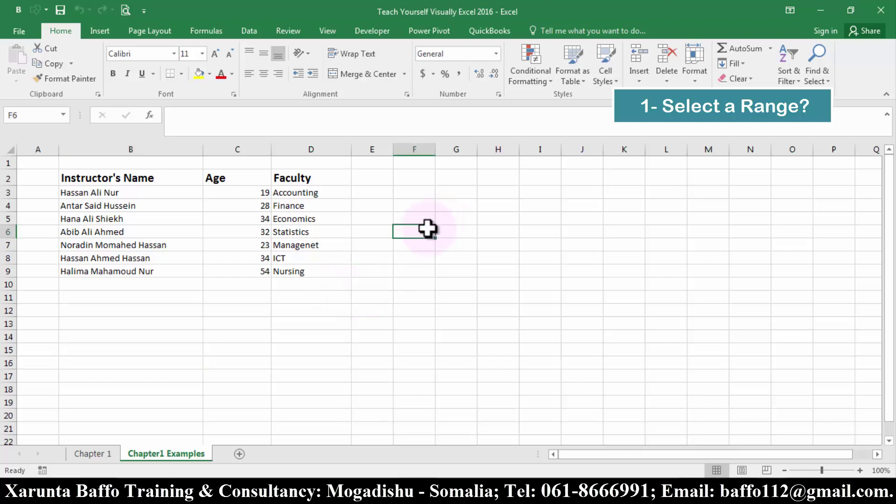
click(425, 268)
click(422, 219)
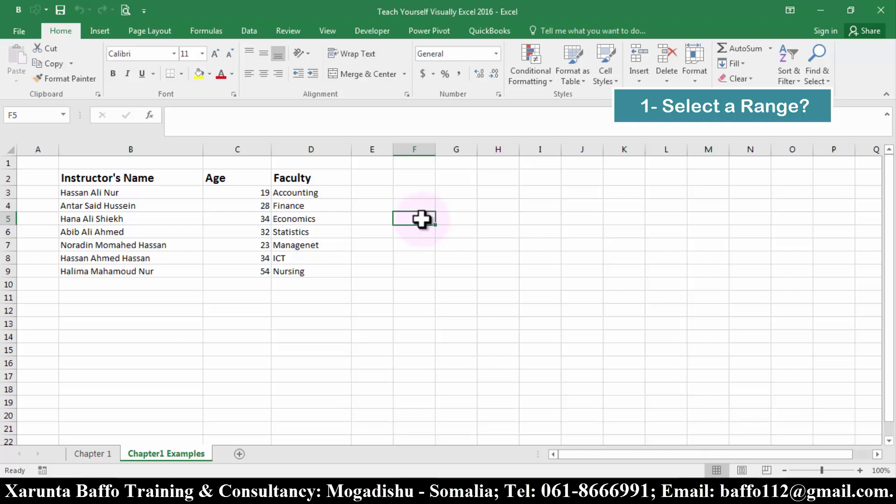
click(415, 148)
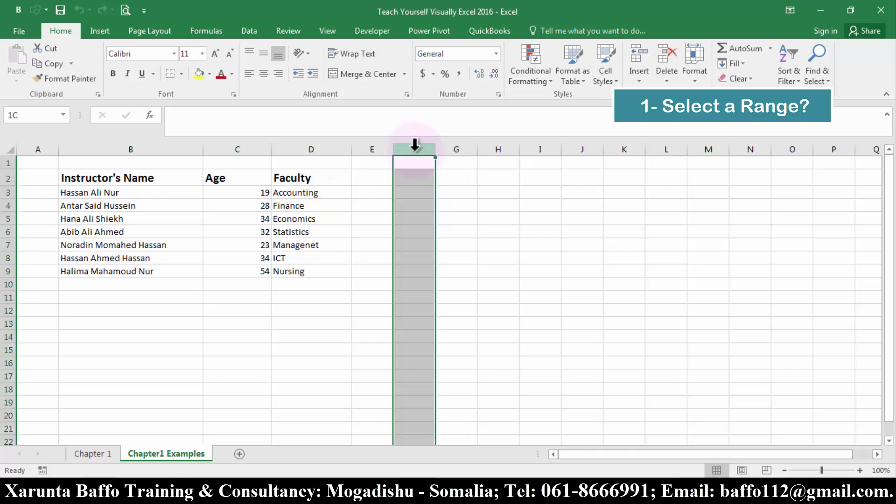
click(4, 205)
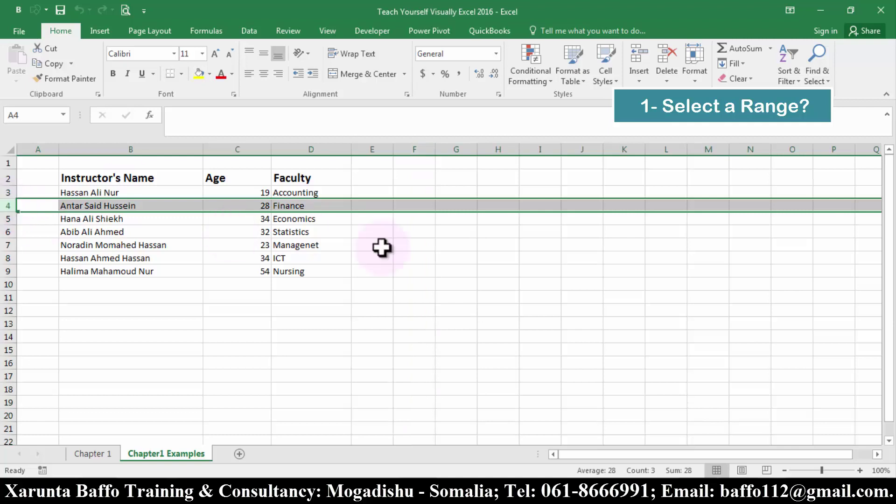
click(381, 205)
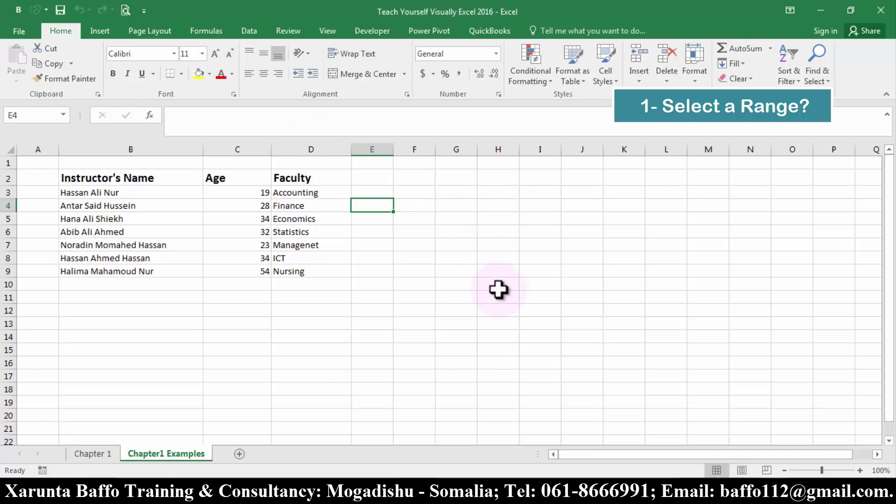
click(376, 243)
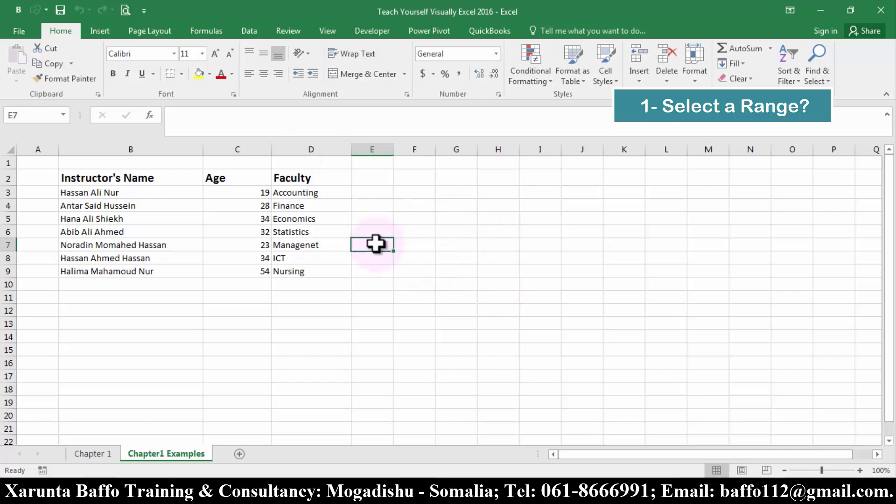
drag(376, 244, 382, 345)
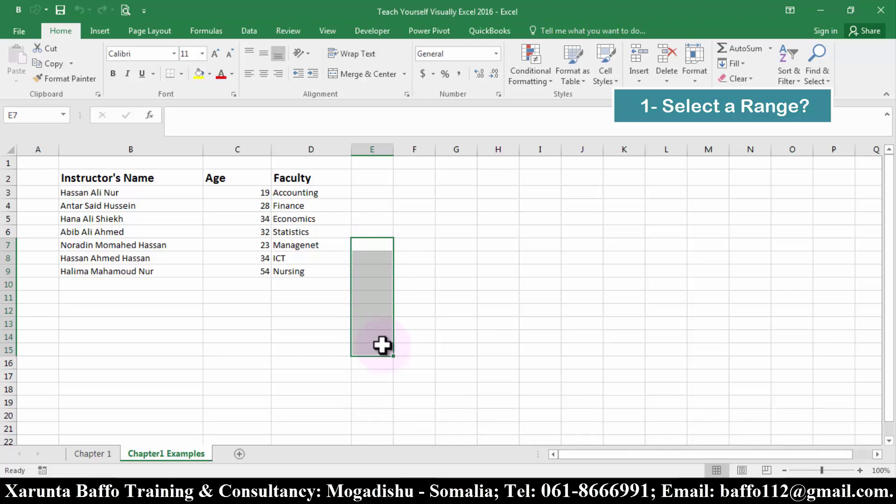
mouse_move(144, 178)
mouse_down()
mouse_move(210, 196)
mouse_move(324, 255)
mouse_move(321, 276)
mouse_up()
click(283, 334)
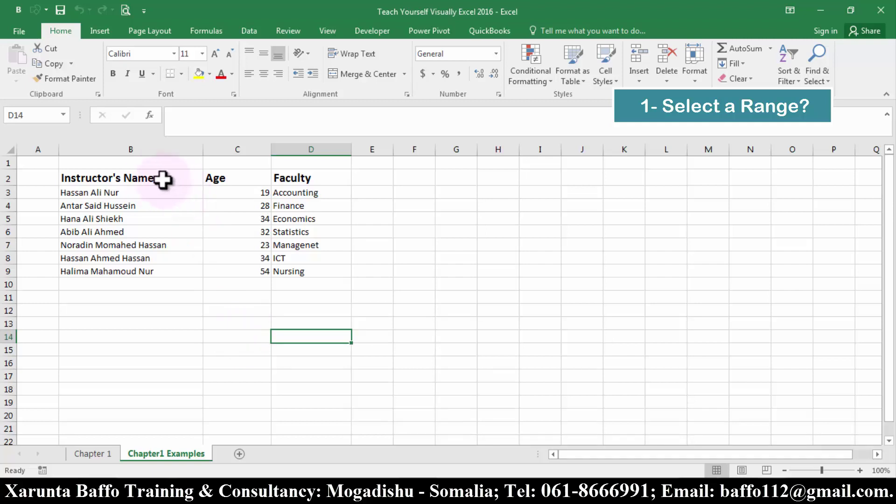
click(139, 178)
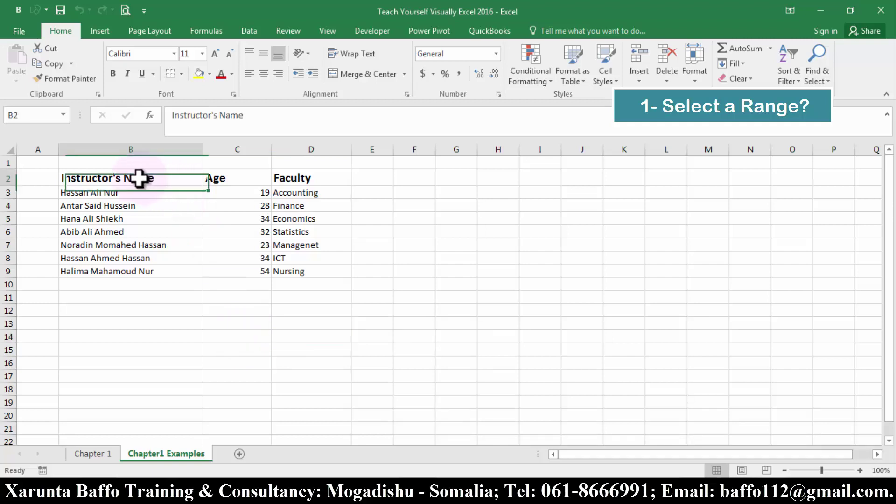
mouse_move(138, 178)
mouse_down()
mouse_move(290, 211)
mouse_move(308, 276)
mouse_up()
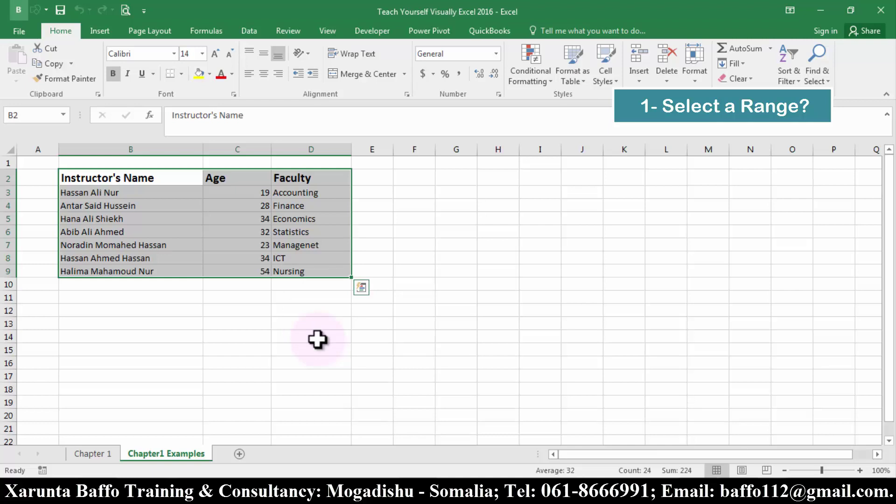
click(317, 340)
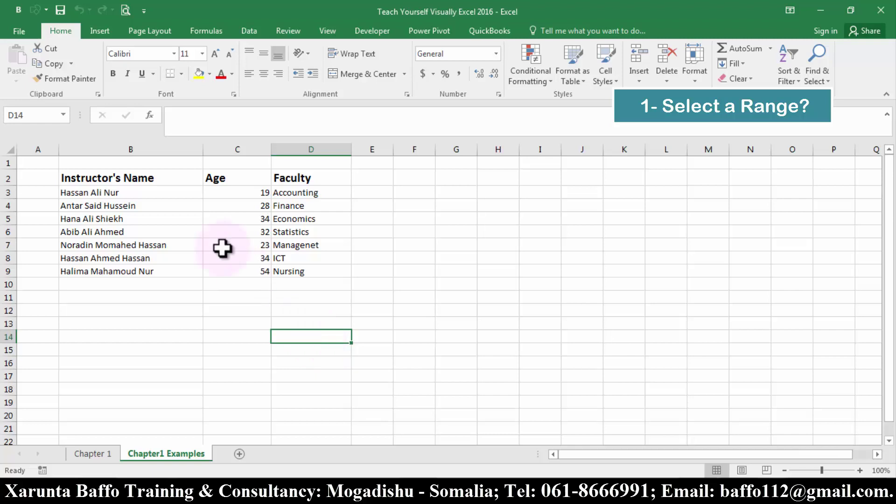
click(189, 221)
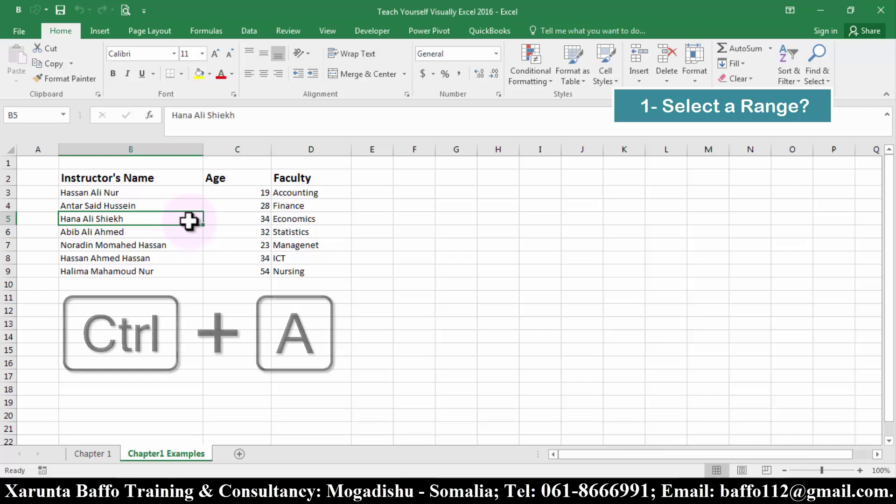
key(ctrl+a)
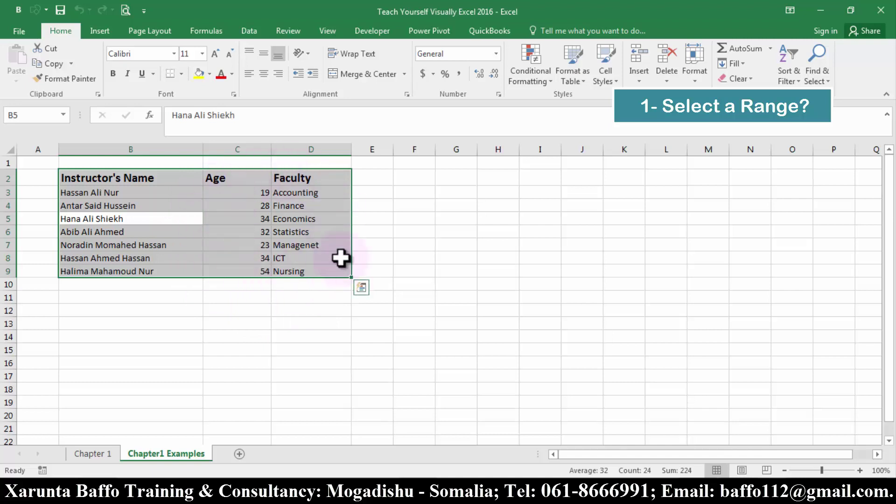
click(303, 325)
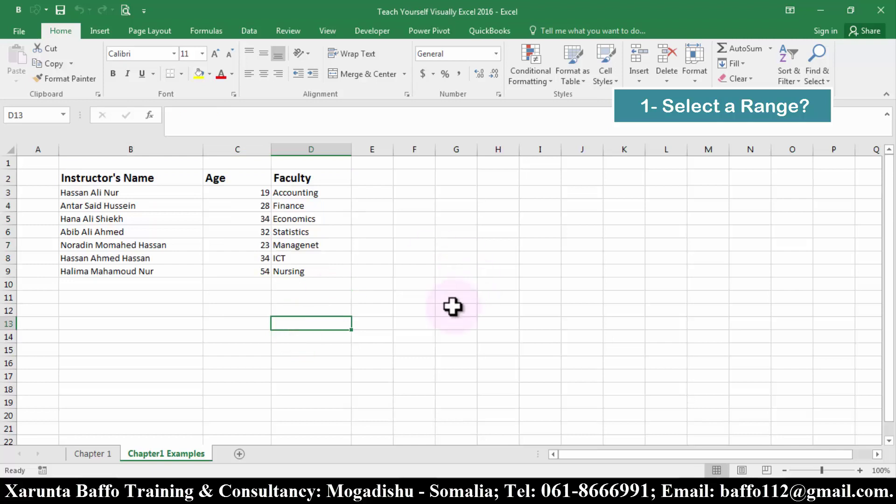
key(ctrl+a)
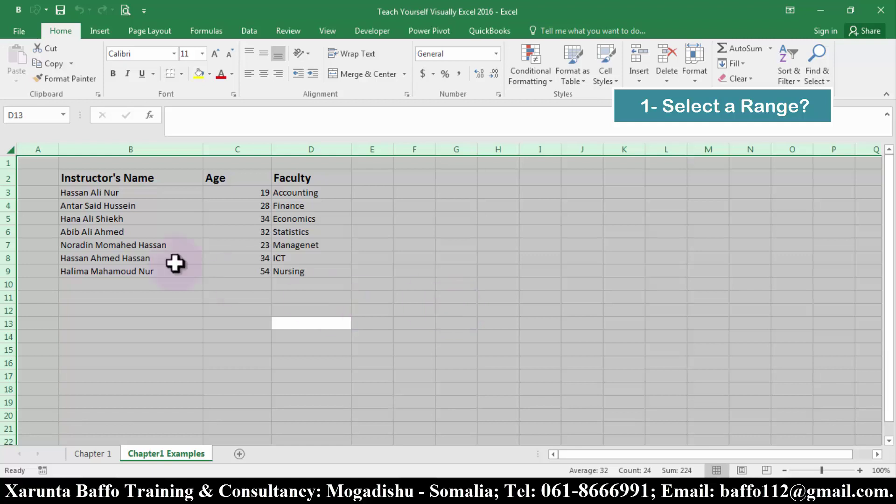
click(183, 232)
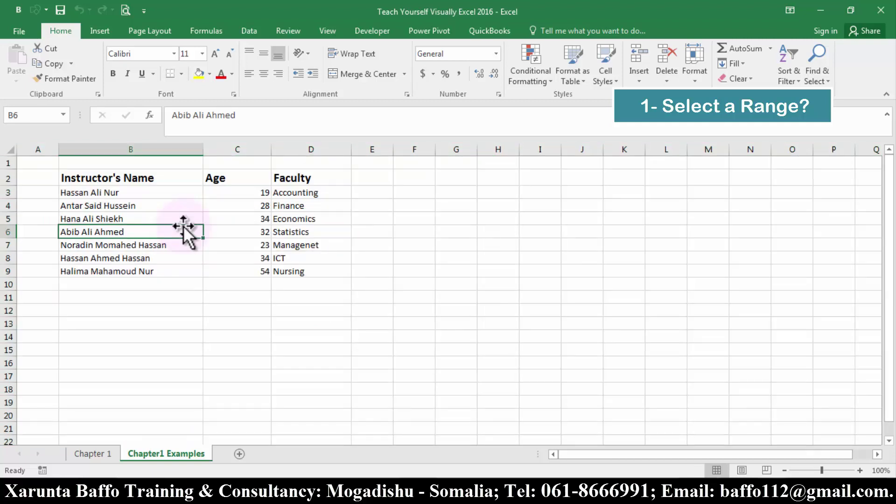
key(ctrl+shift+8)
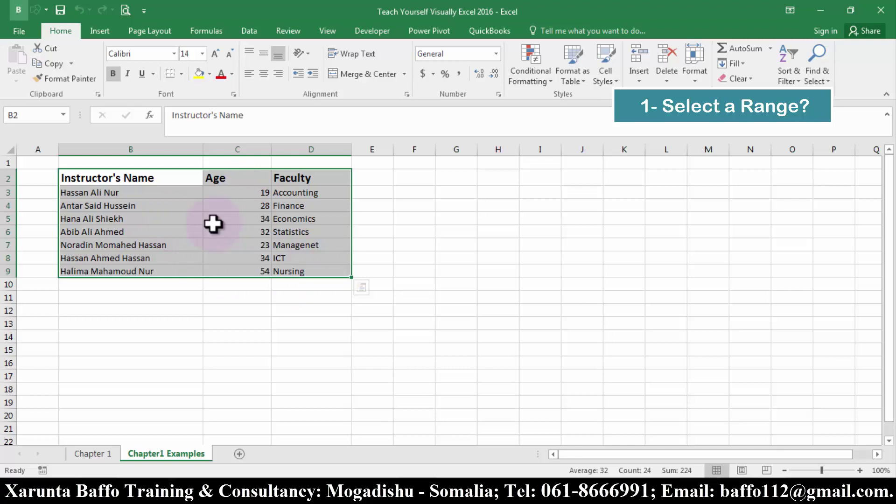
click(189, 301)
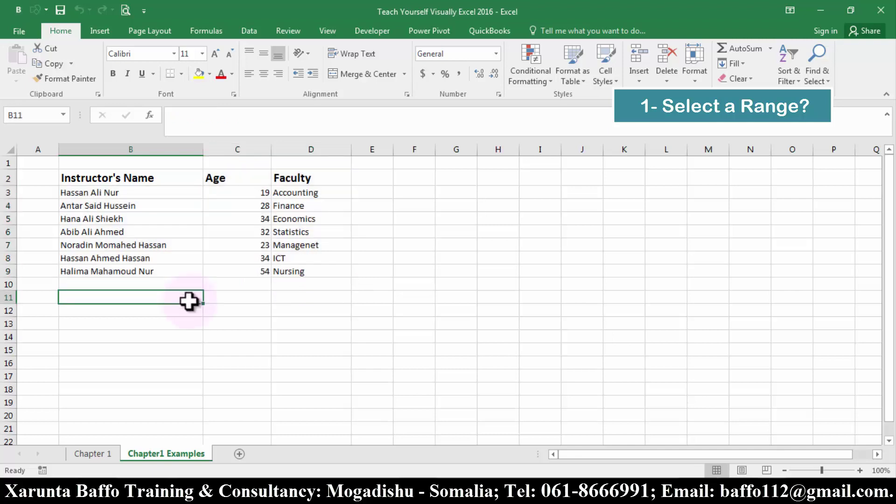
Step: Select the whole worksheet twice, with the corner button and with Ctrl+A, then select cell B3
click(9, 151)
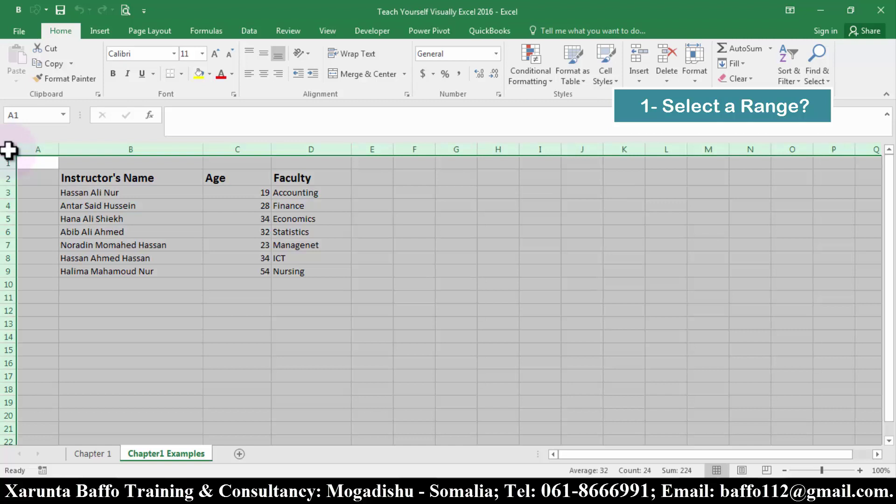
click(512, 271)
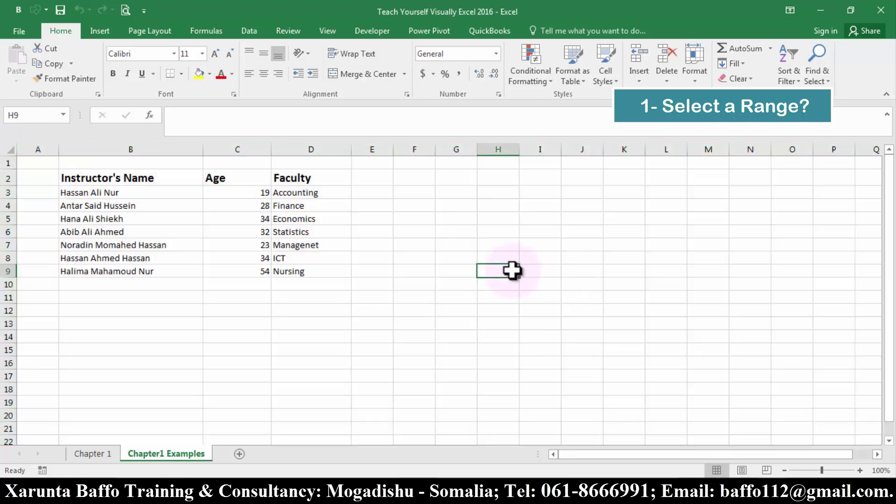
key(ctrl+a)
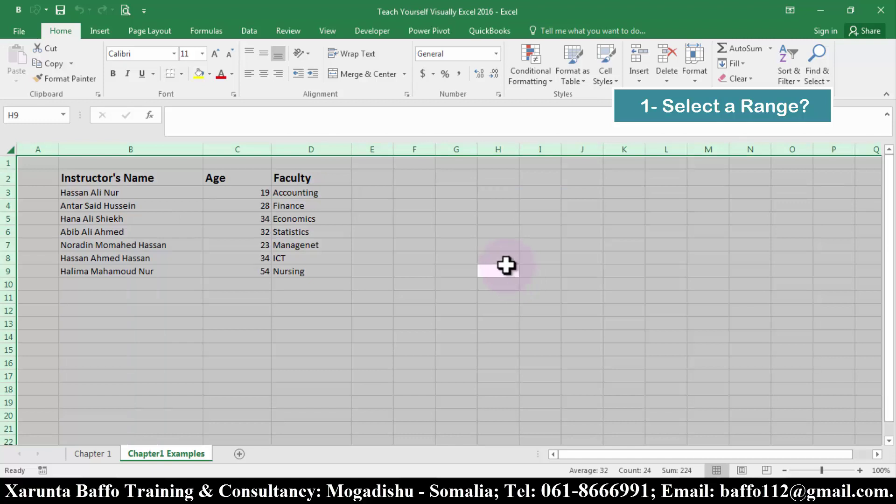
click(251, 305)
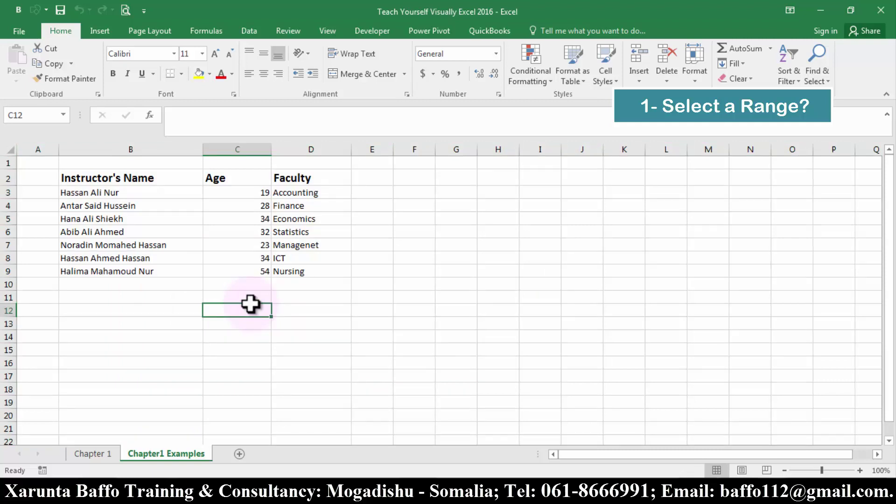
click(155, 193)
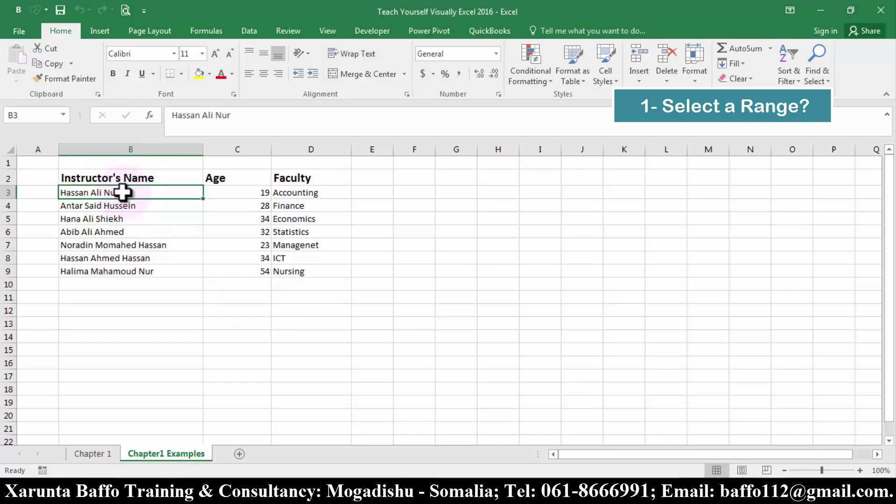
Step: Select cells B7, B9, B3 and B7 in turn, then the name range B3:B9
click(108, 243)
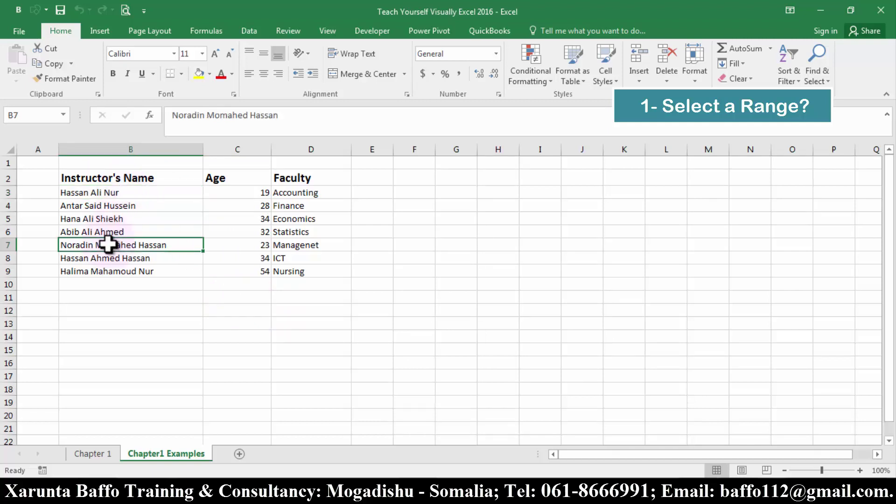
click(110, 273)
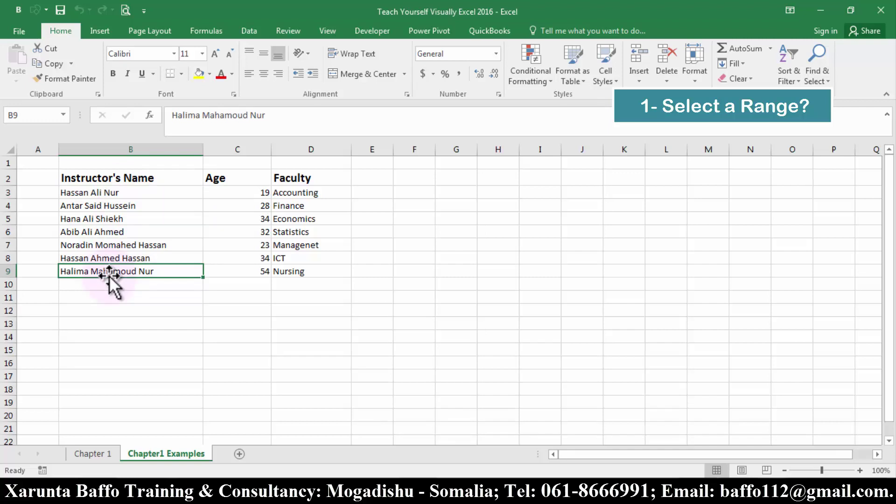
click(142, 195)
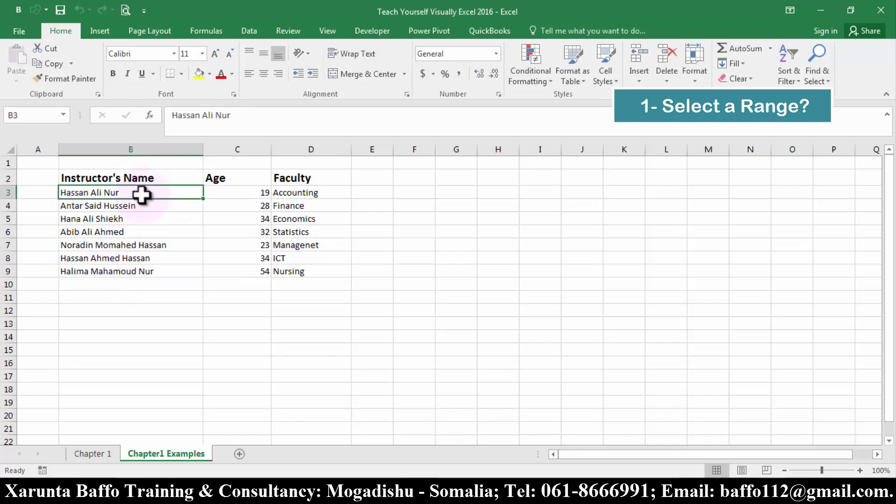
click(129, 245)
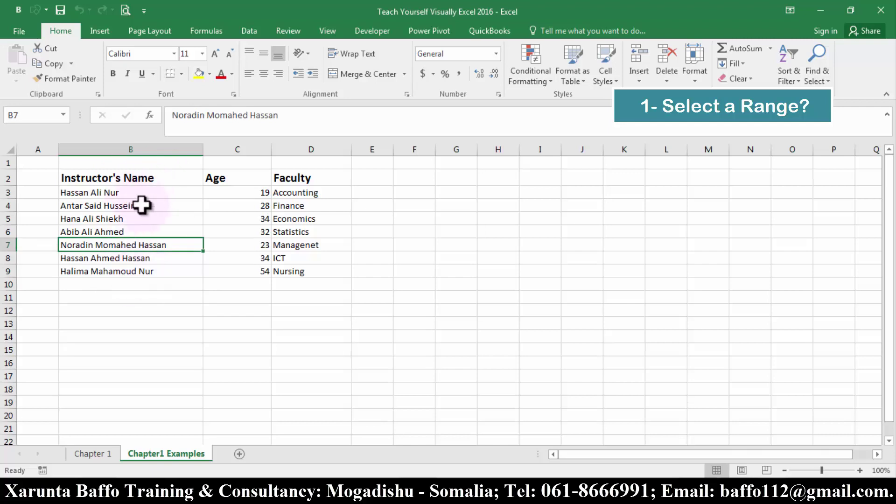
mouse_move(144, 193)
mouse_down()
mouse_move(125, 229)
mouse_move(131, 271)
mouse_up()
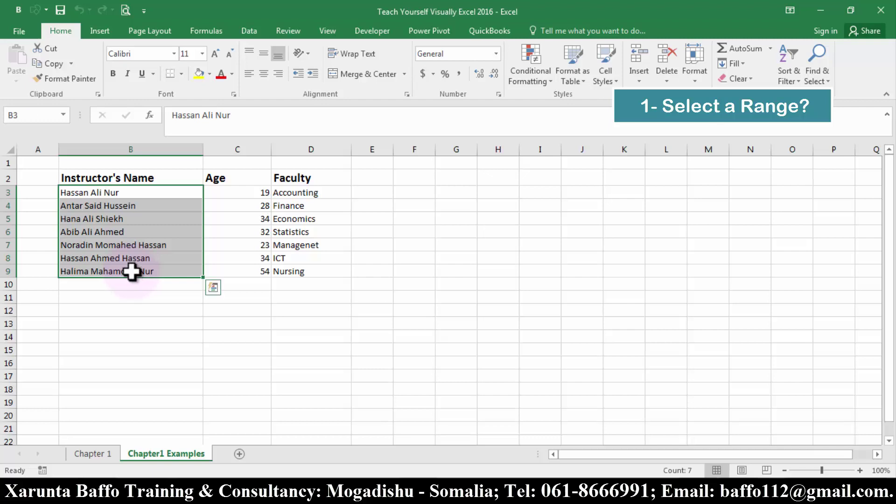
Step: Start from B3 alone and add B7 and B9 to it
click(150, 196)
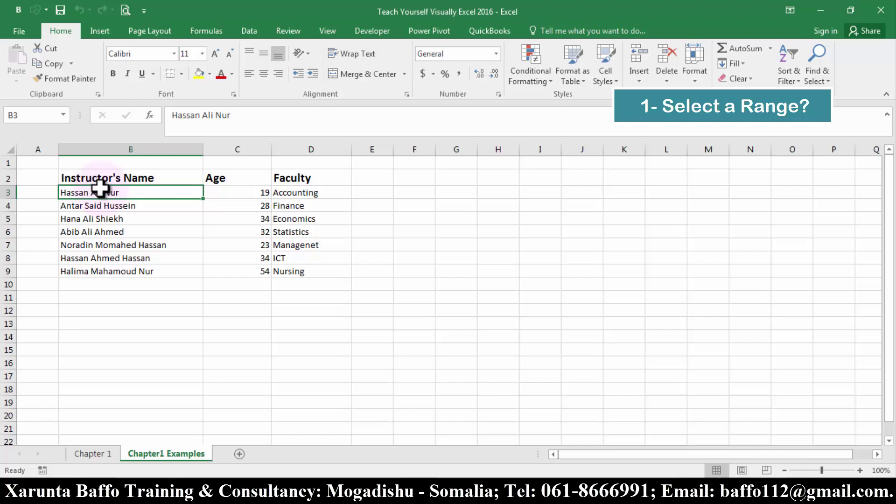
ctrl+click(106, 244)
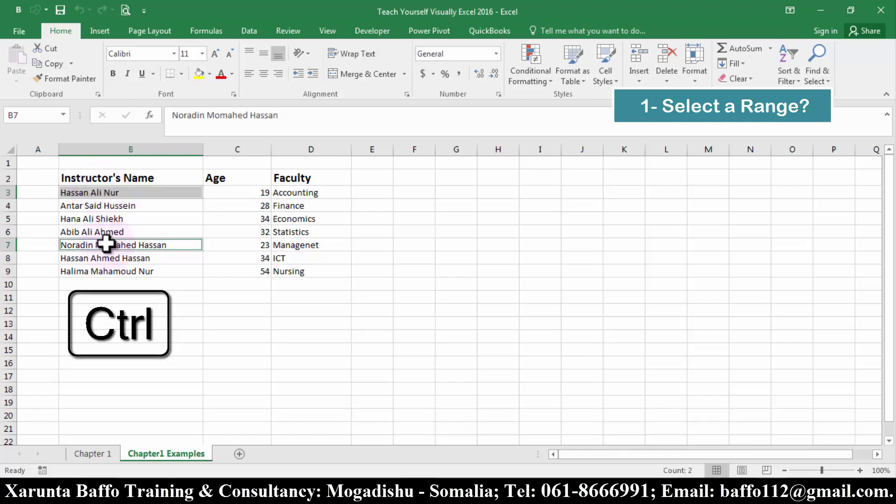
ctrl+click(106, 272)
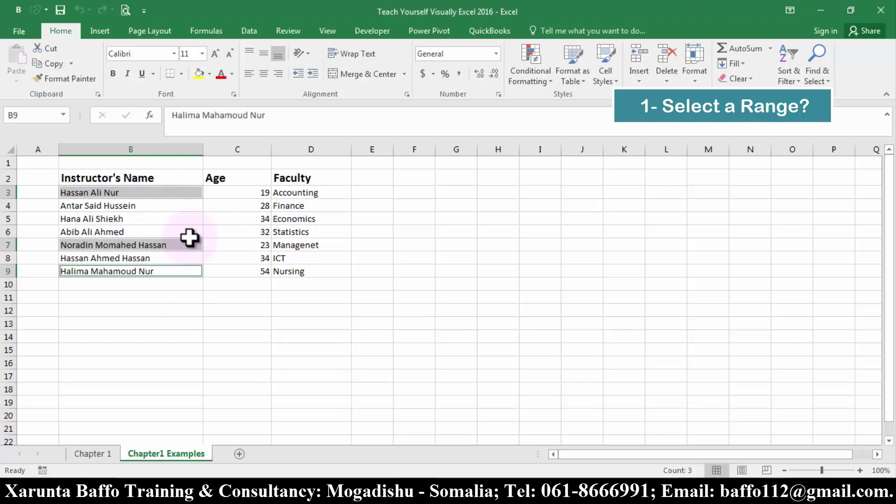
Step: Select columns B, C and D one at a time
click(290, 323)
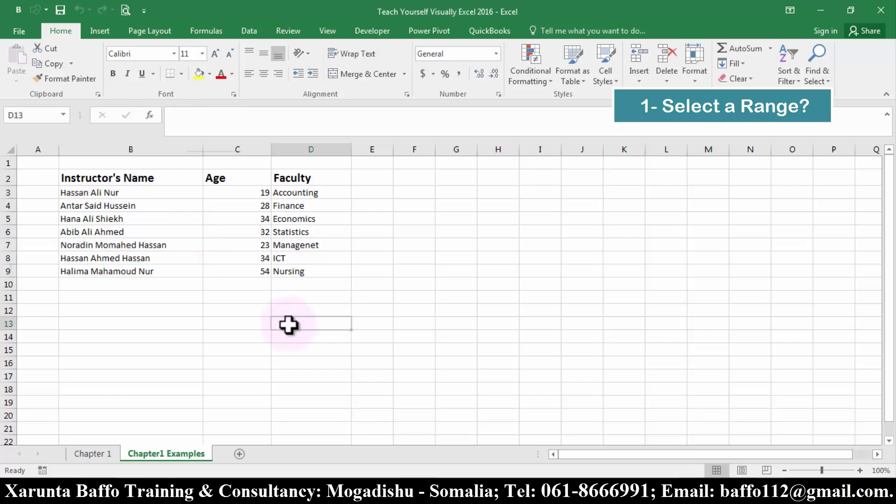
click(169, 150)
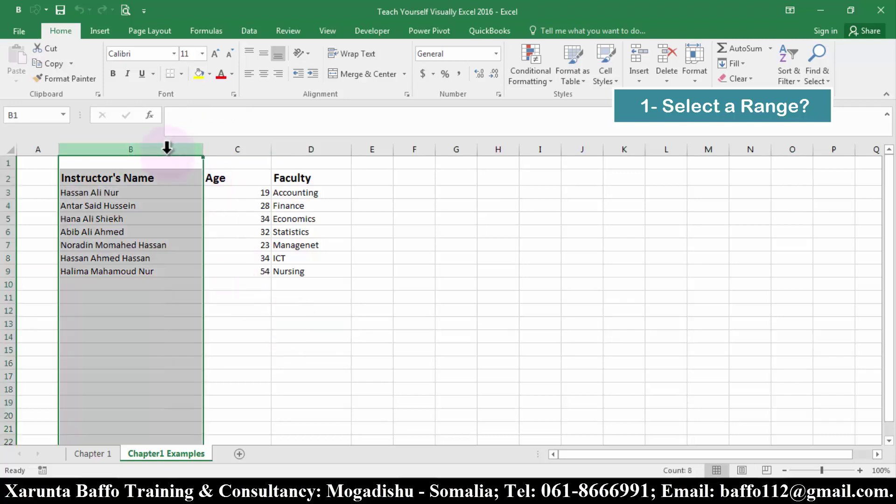
click(143, 150)
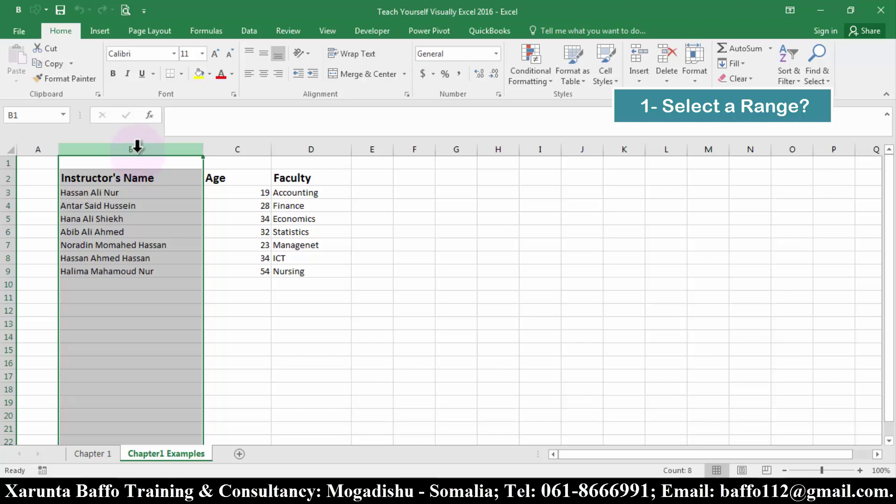
click(252, 149)
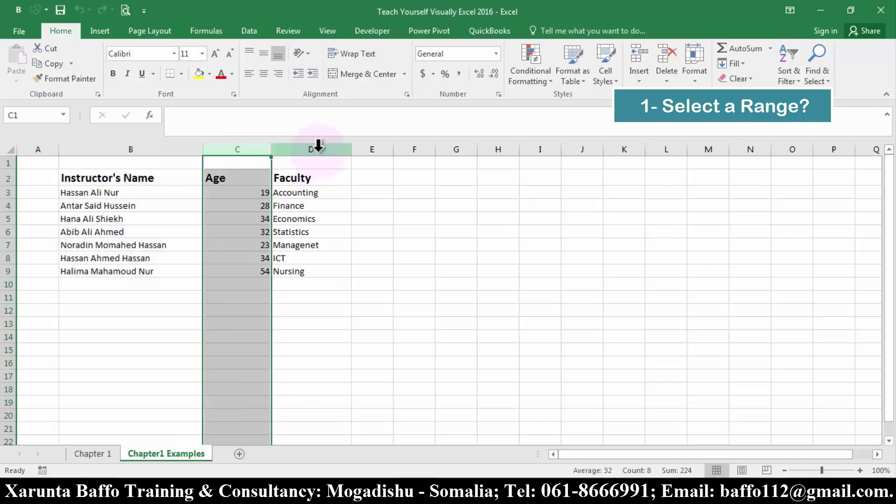
click(319, 149)
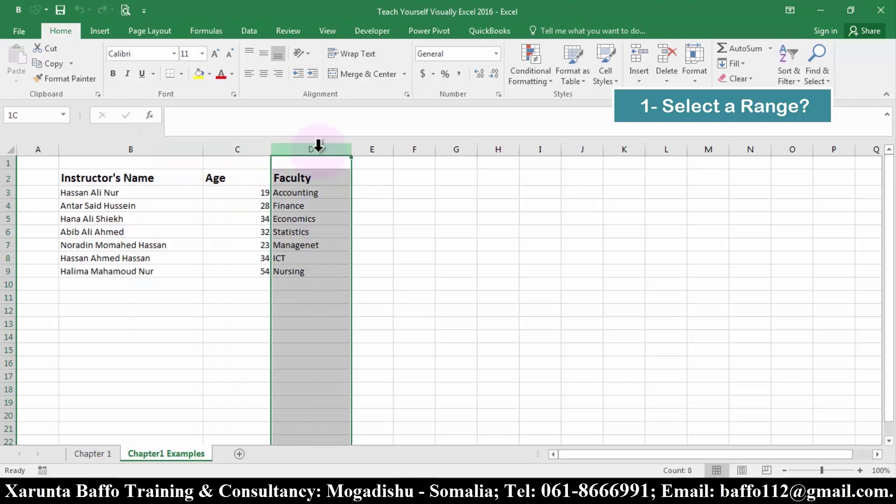
Step: Select row 3, then row 5, then rows 4–7, then columns B through D together
click(5, 192)
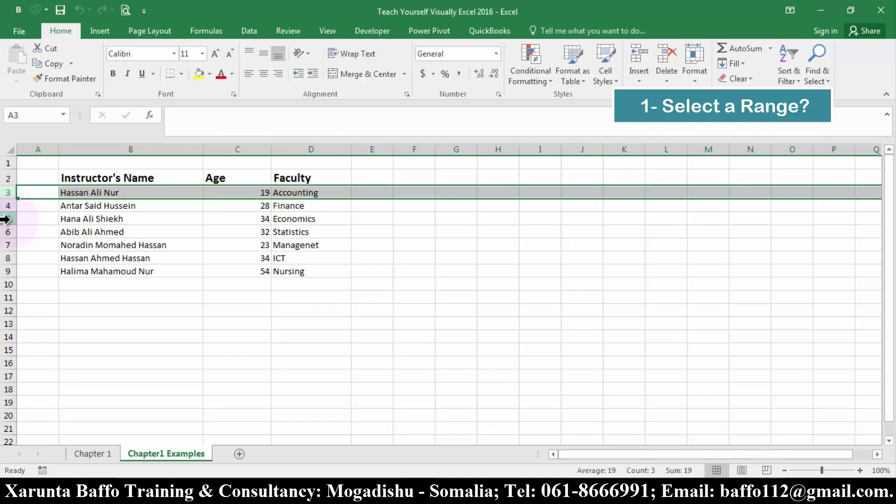
click(6, 218)
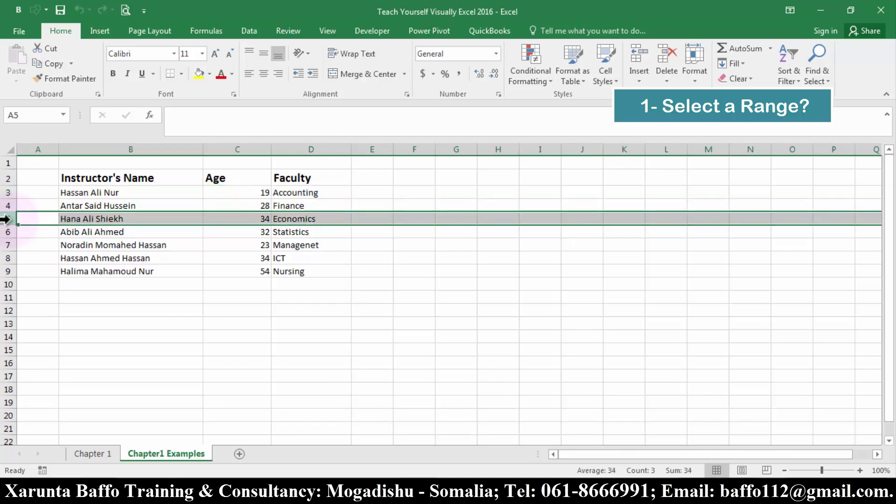
drag(6, 205, 9, 247)
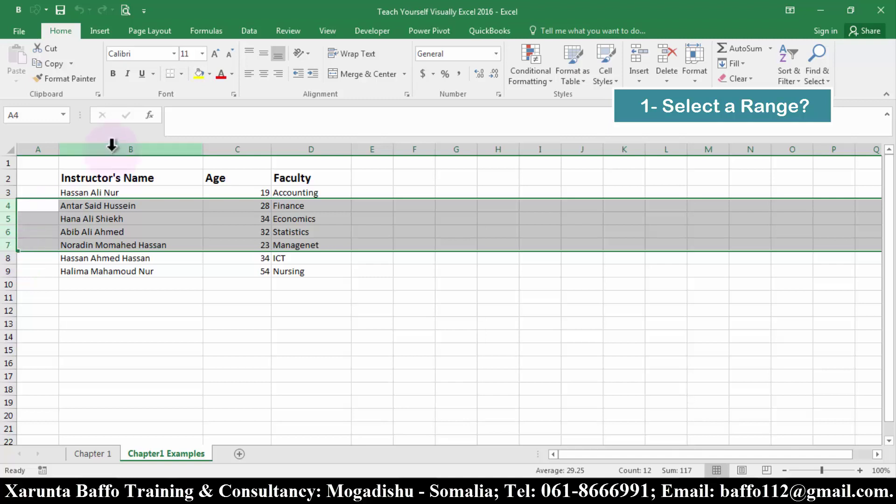
drag(112, 146, 310, 137)
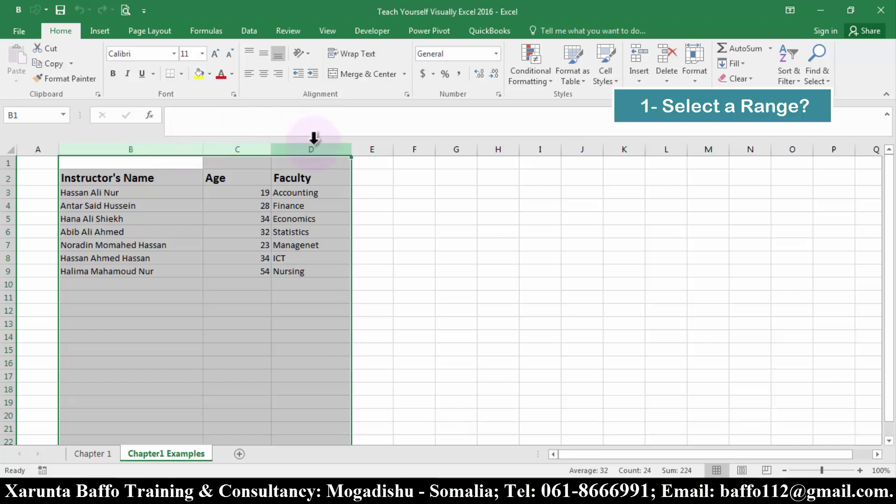
Step: Select column B and add column D to it
click(169, 148)
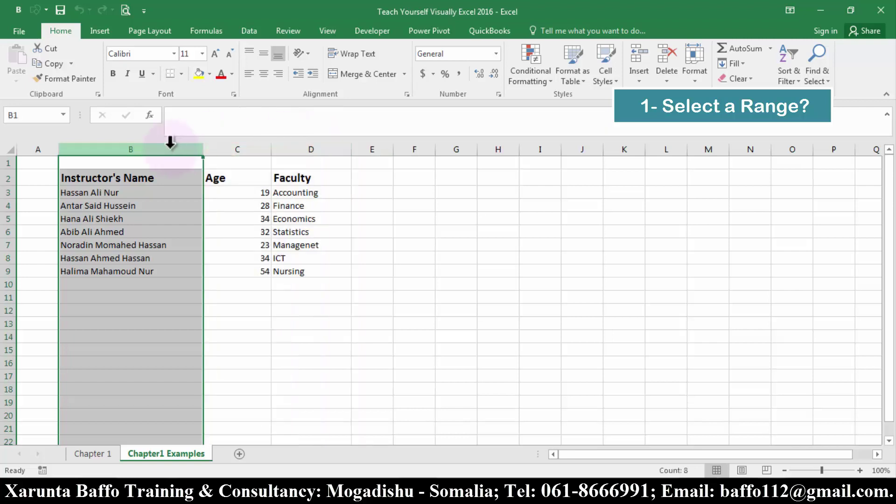
ctrl+click(312, 143)
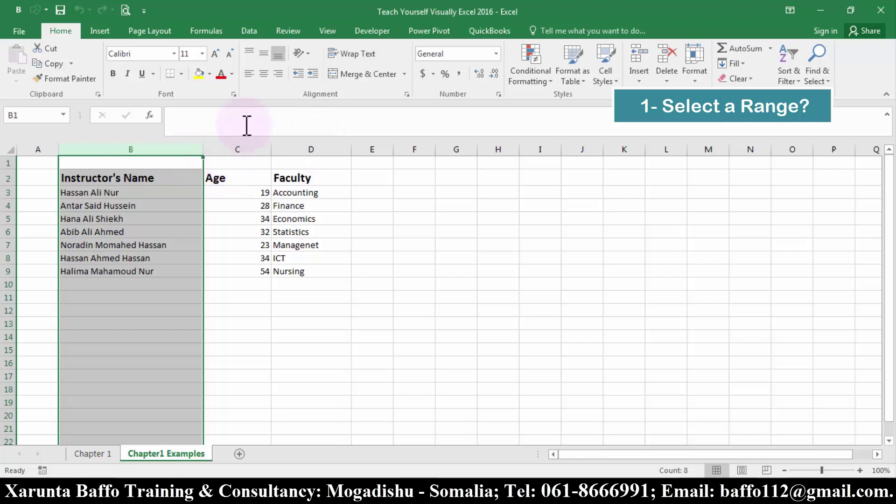
ctrl+click(307, 143)
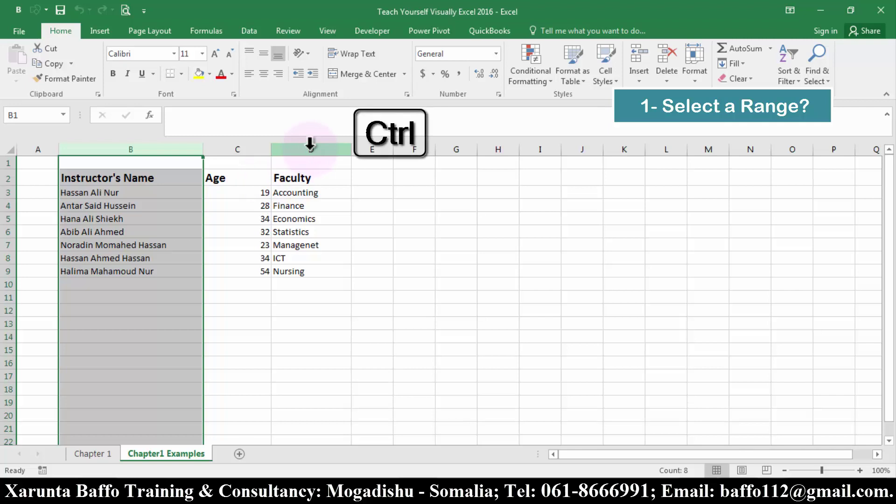
ctrl+click(311, 145)
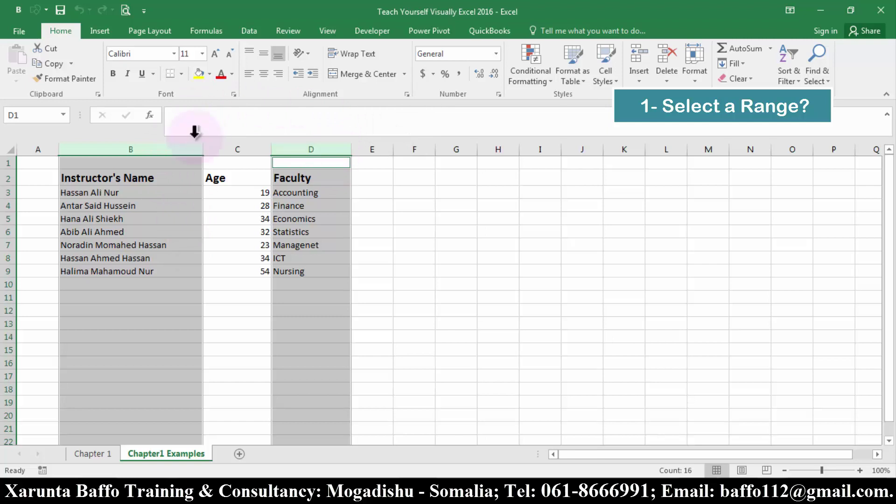
Step: Select rows 3 and 9 together, then select cell B5 alone
click(6, 192)
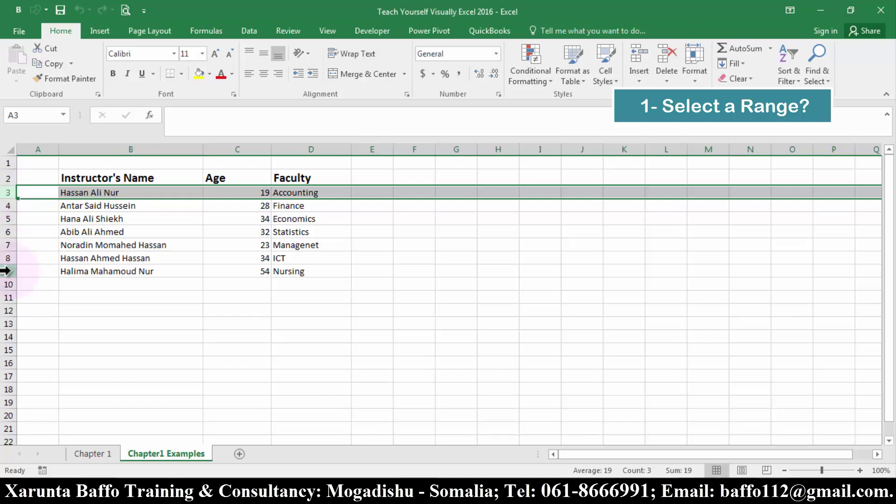
ctrl+click(6, 270)
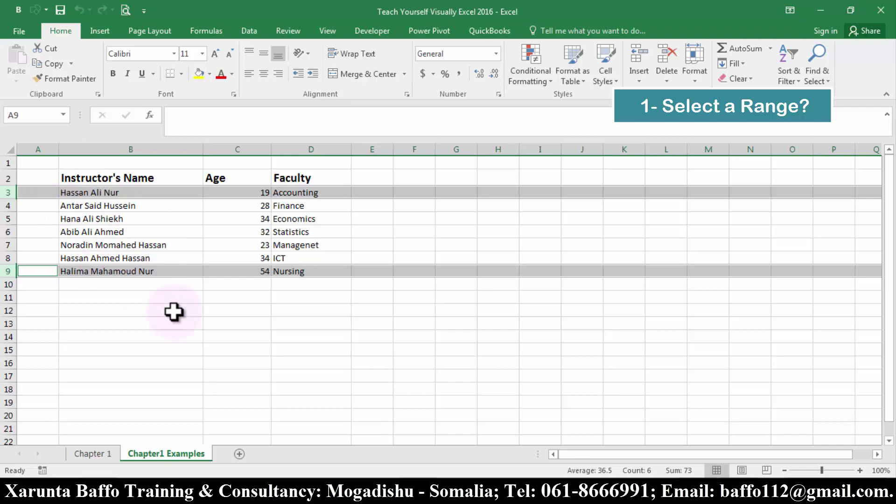
click(196, 214)
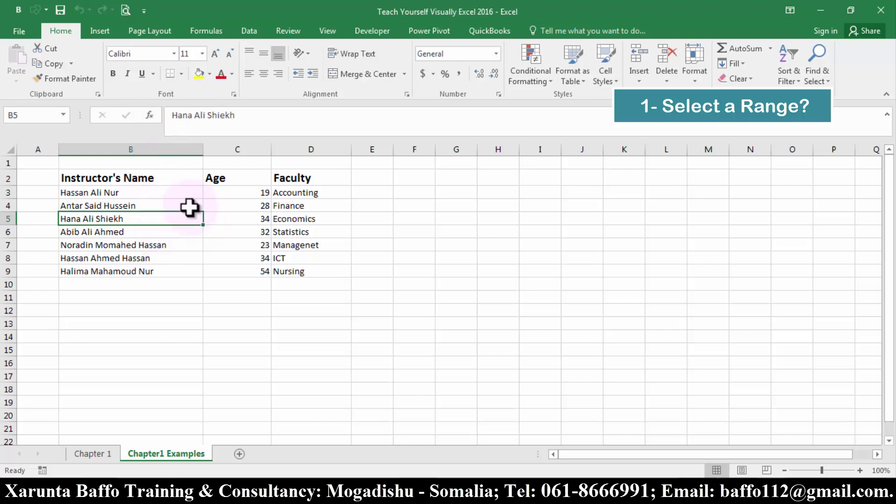
key(ctrl+space)
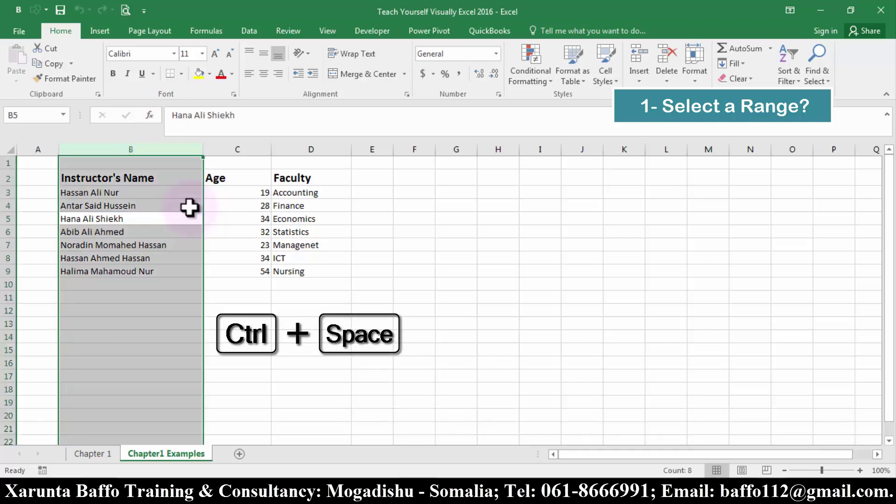
click(158, 218)
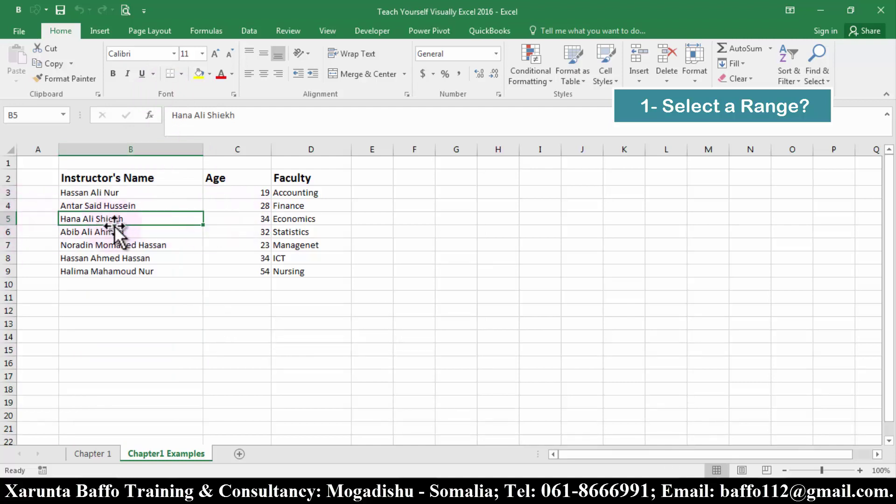
key(shift+space)
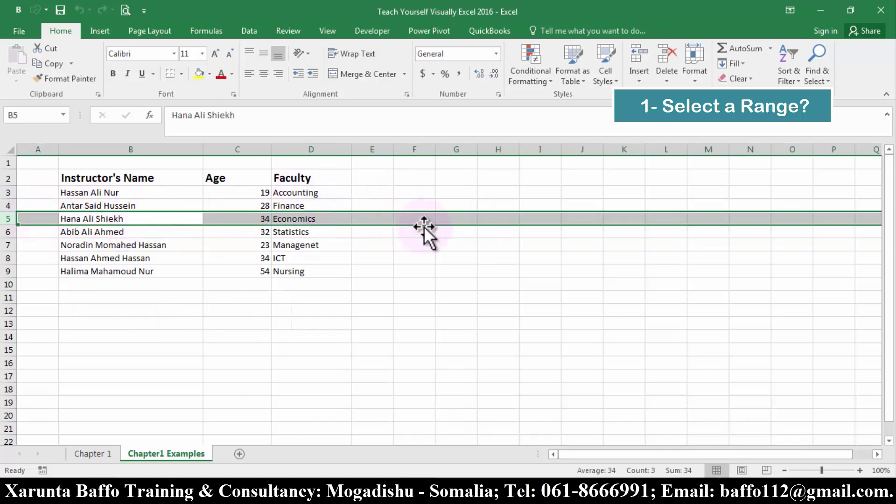
click(321, 258)
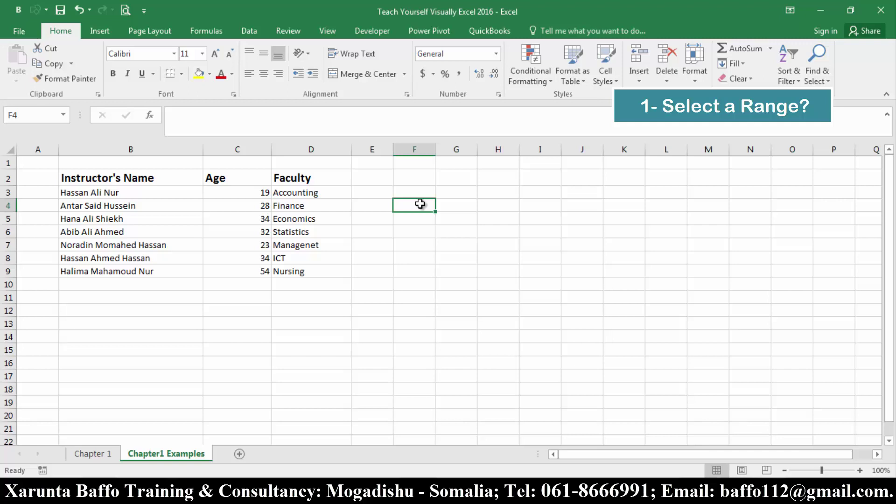
Step: Enter Antar in F4, trial-fill it across F4:K13, then undo the fill
text(Antar)
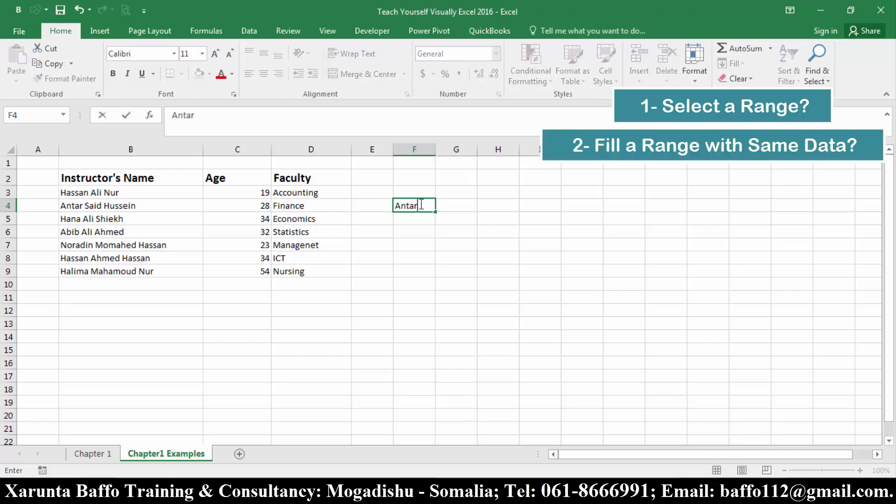
click(421, 205)
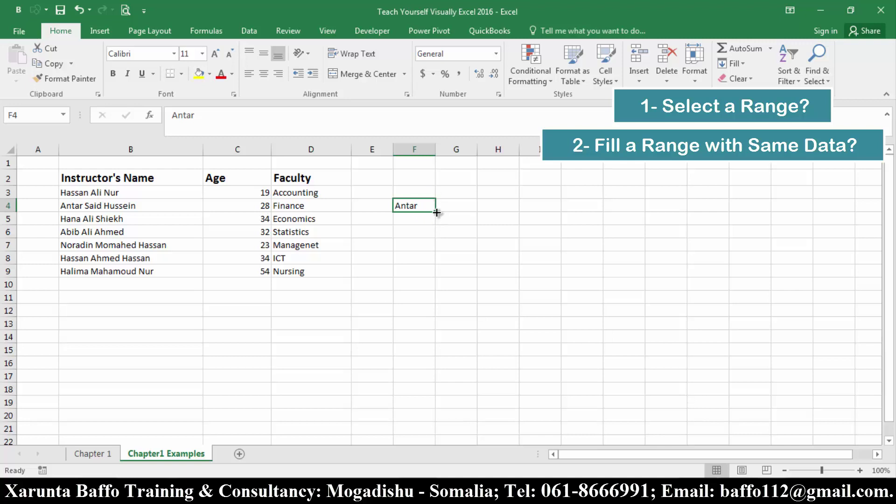
drag(437, 213, 432, 336)
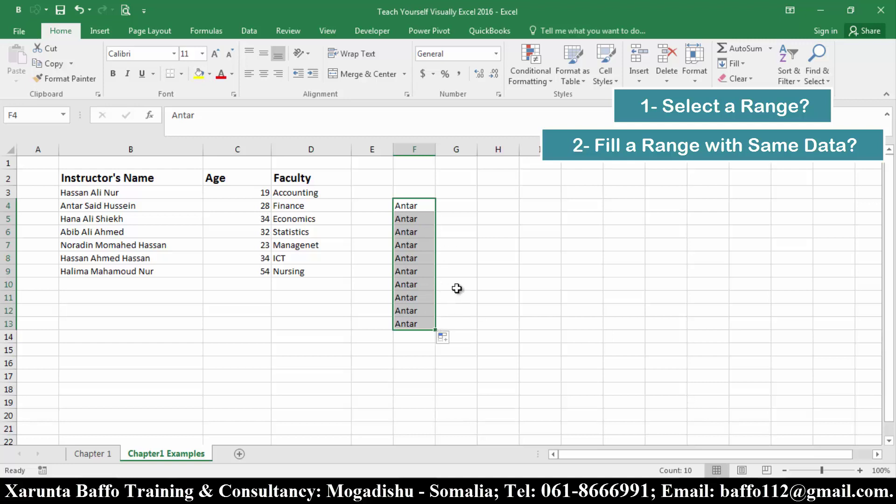
drag(435, 330, 638, 317)
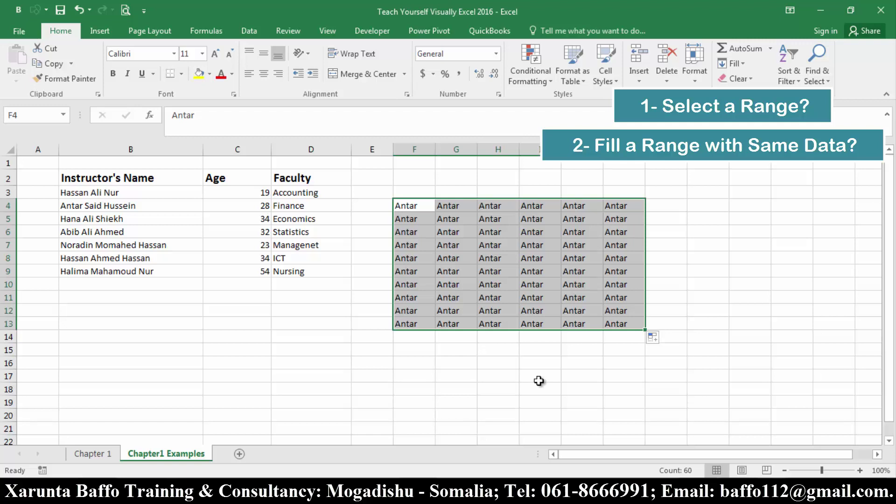
key(ctrl+z)
key(ctrl+z)
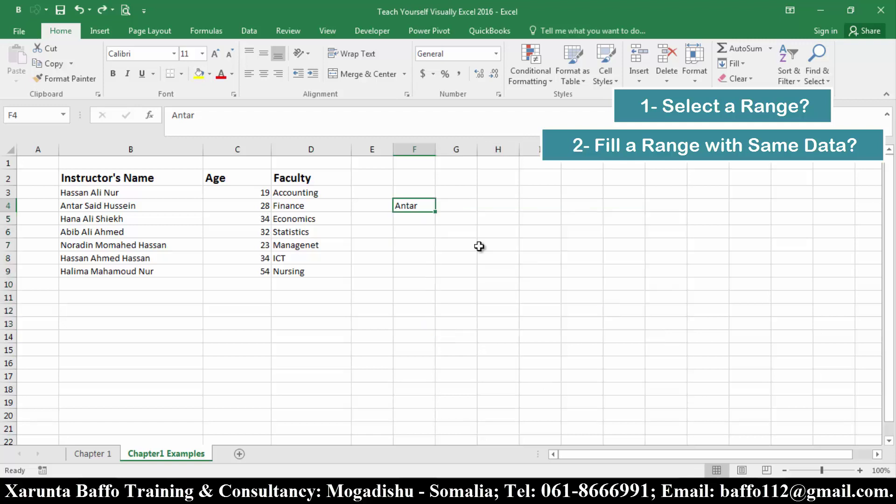
key(Down)
key(Down)
key(Down)
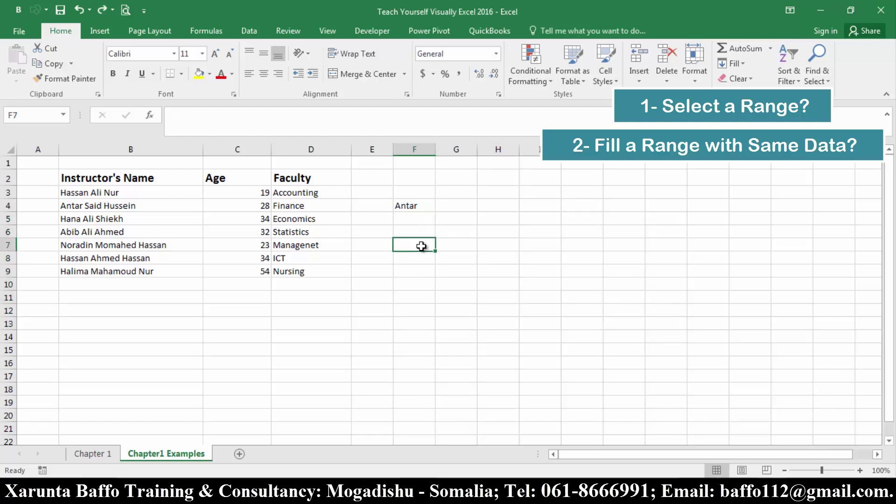
Step: Enter 2 in F7 and copy it down column F to F16
text(2)
key(ctrl+Return)
drag(435, 251, 435, 364)
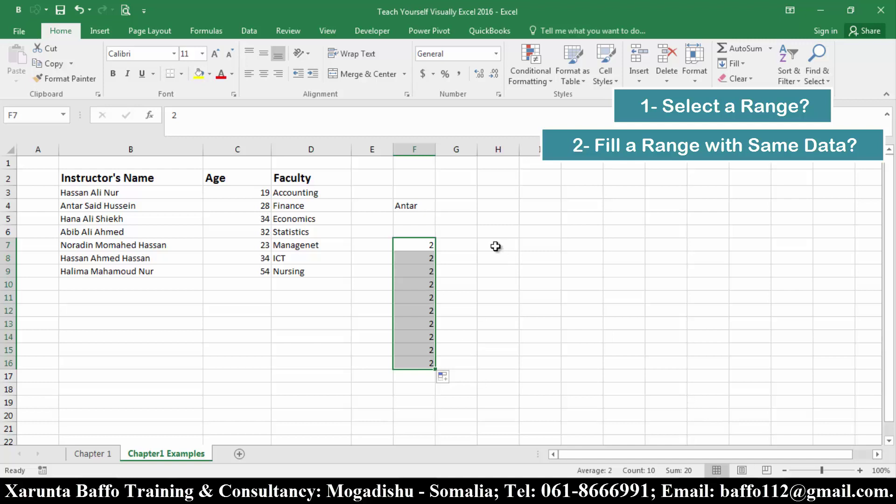
drag(496, 246, 628, 341)
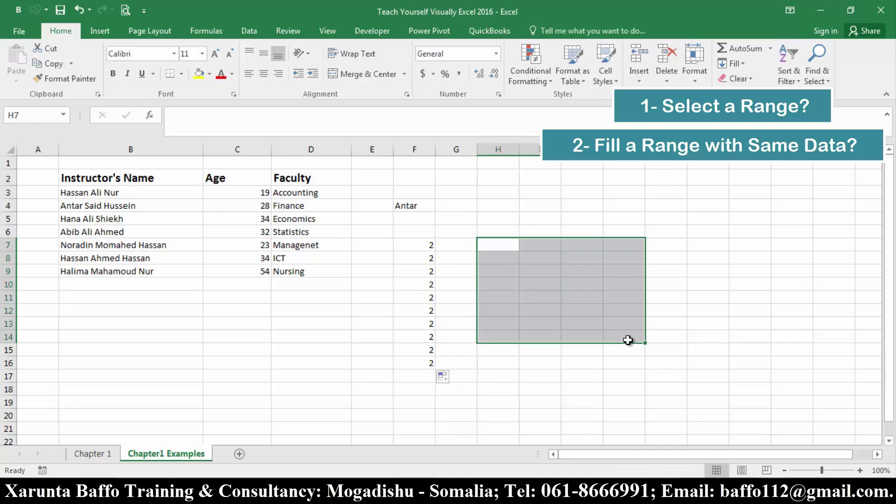
Step: Enter .75 into all 32 cells of H7:K14 at once with Ctrl+Enter
text(.)
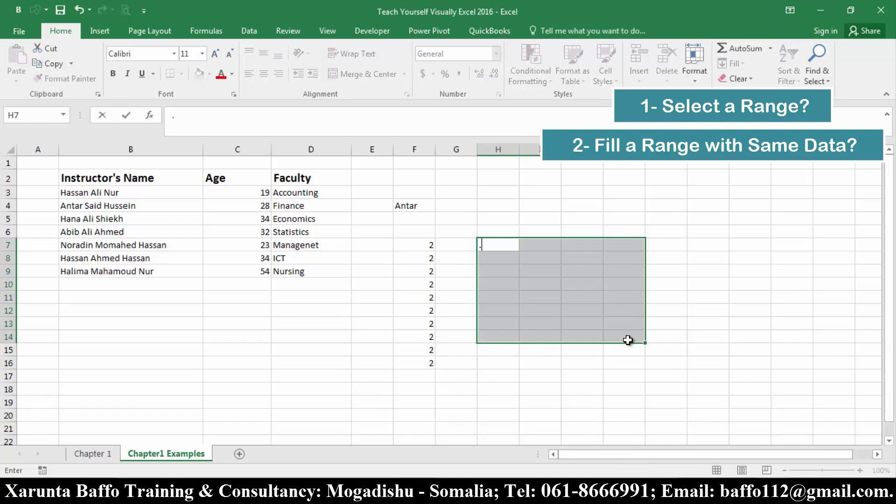
text(75)
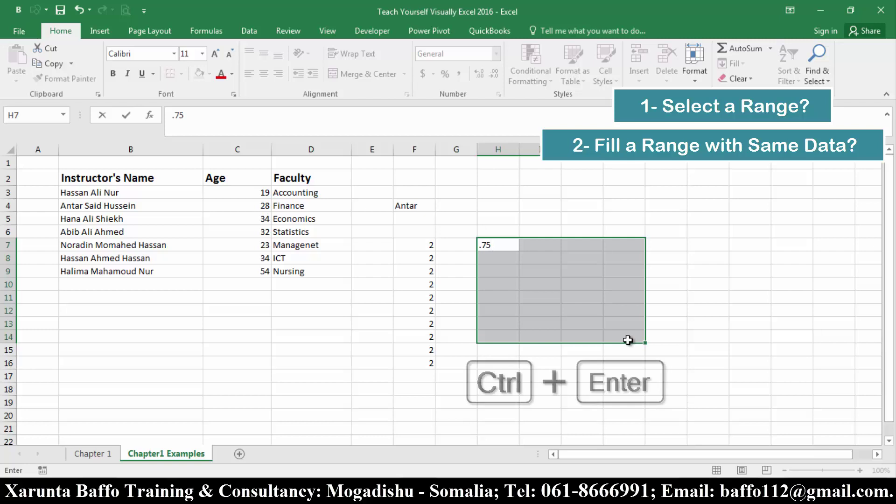
key(ctrl+Return)
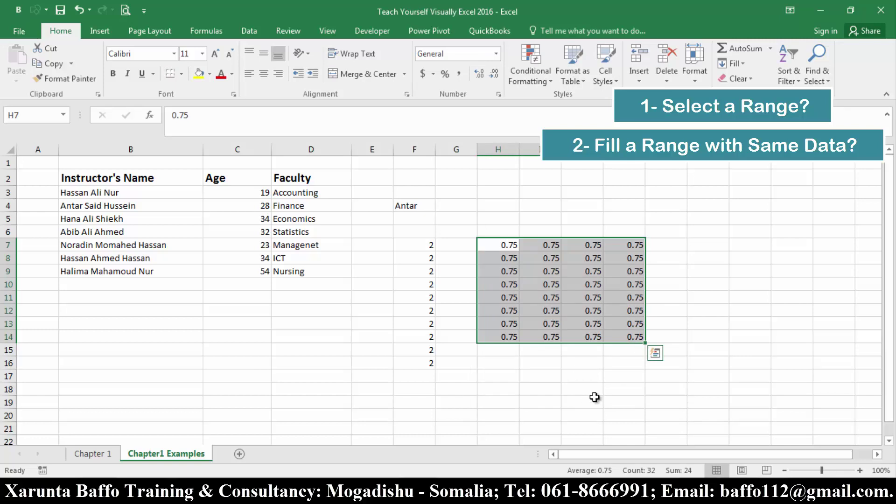
click(525, 360)
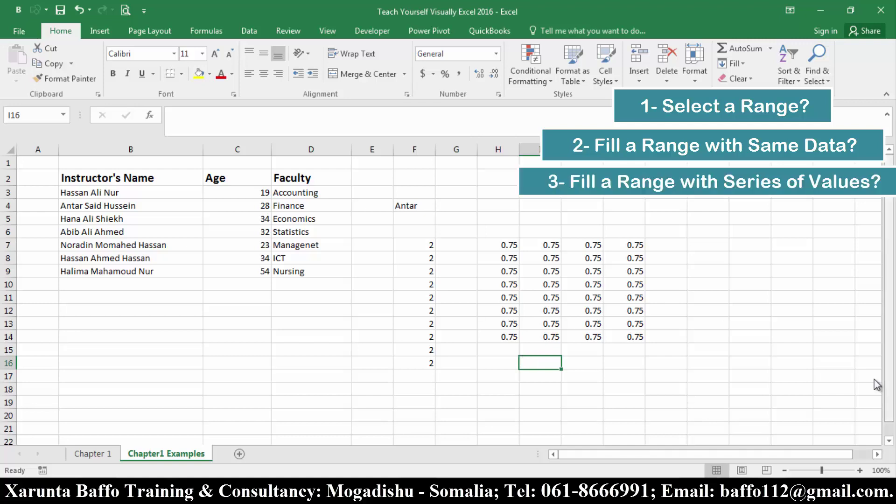
Step: Enter 1 in H16 and 2 in H17
click(889, 444)
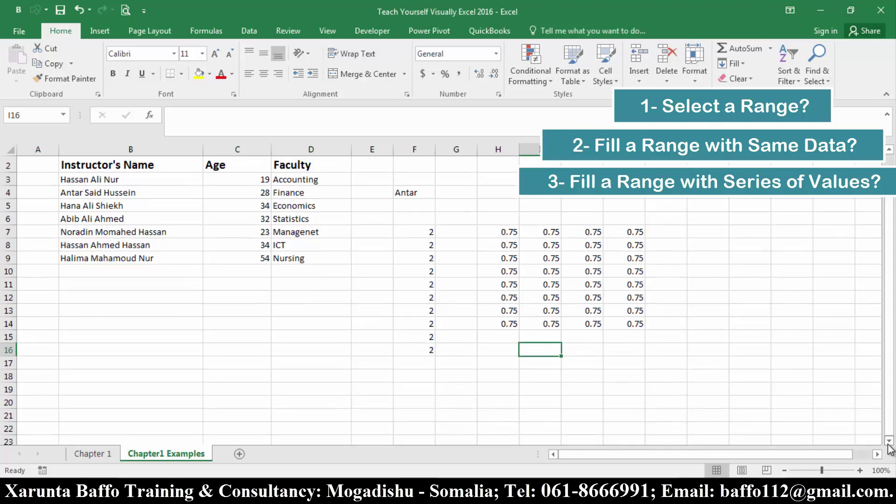
click(493, 345)
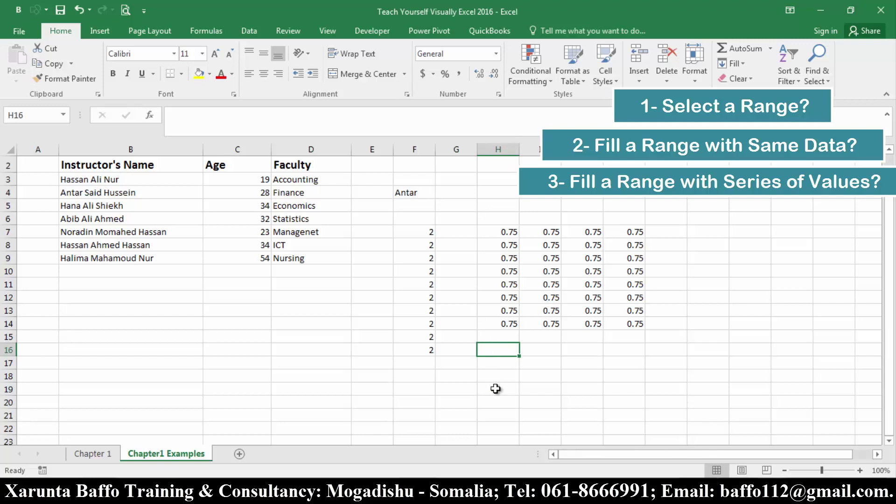
text(1)
key(Return)
text(2)
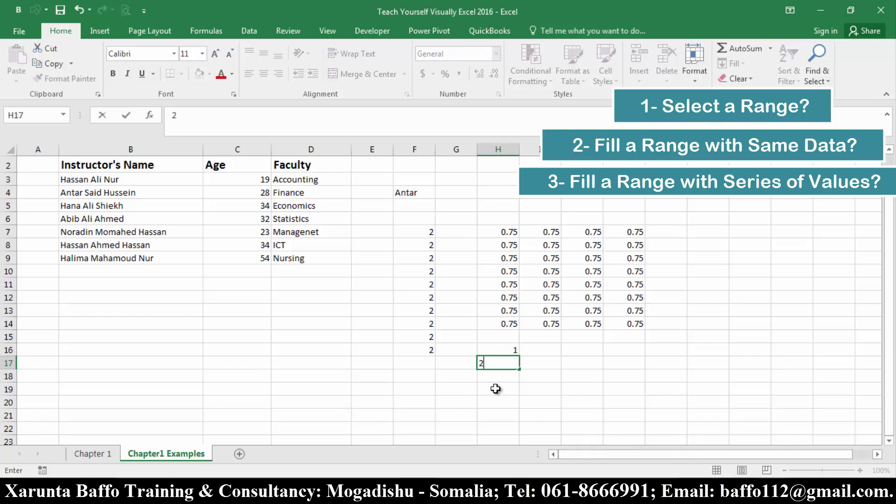
key(Return)
Step: Extend the 1, 2 pattern down to H25 so it ends at 10
drag(512, 347, 514, 360)
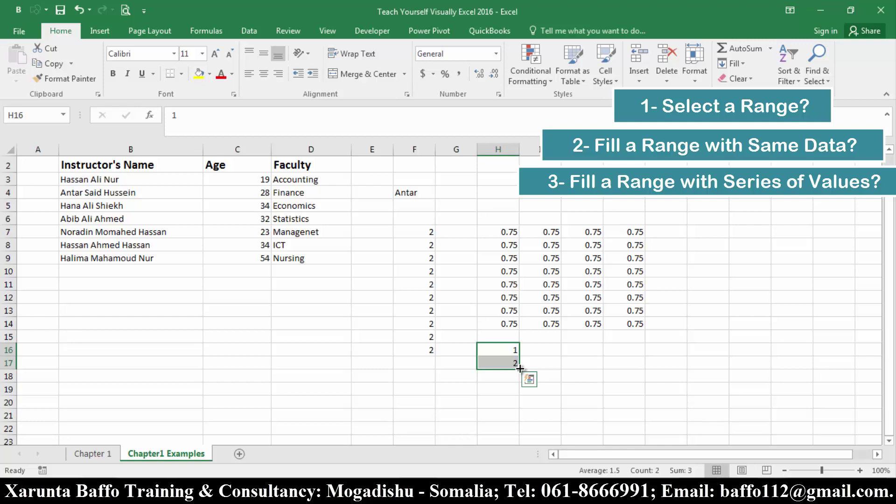
mouse_move(520, 369)
mouse_down()
mouse_move(517, 444)
mouse_move(514, 399)
mouse_up()
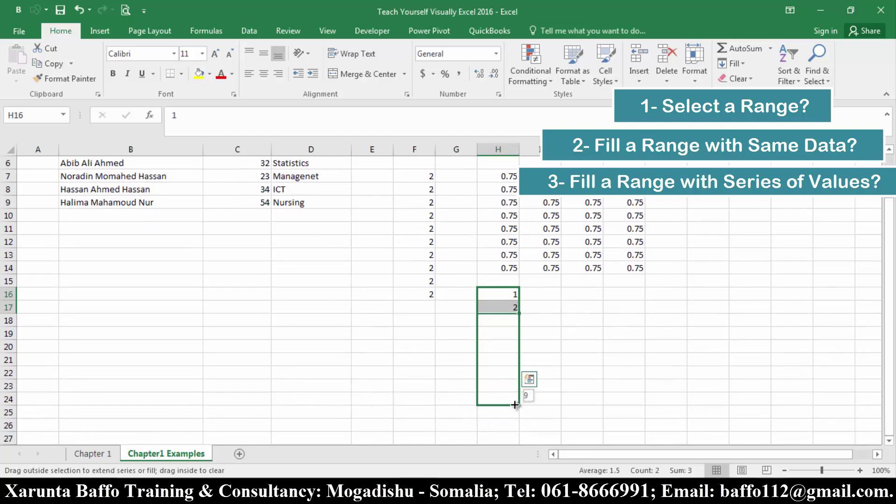
drag(514, 399, 515, 415)
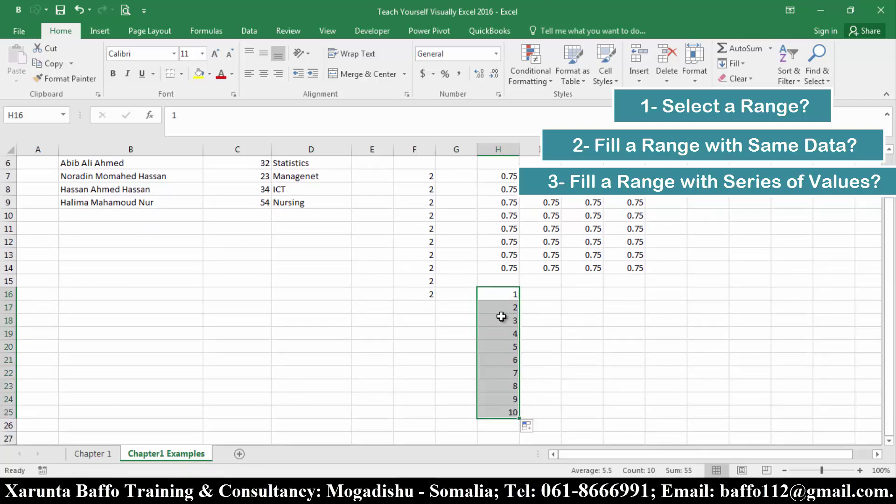
click(515, 298)
click(515, 304)
Step: Enter 10 in I16 and 15 in I17
click(552, 295)
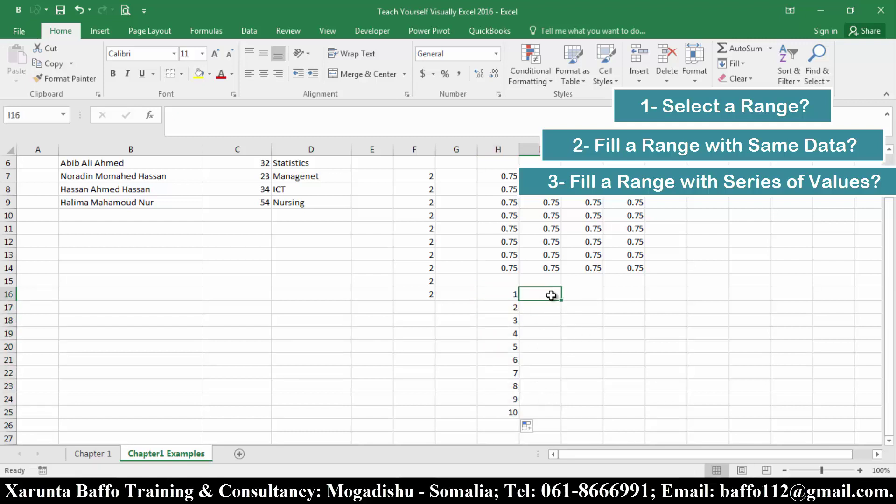
text(12)
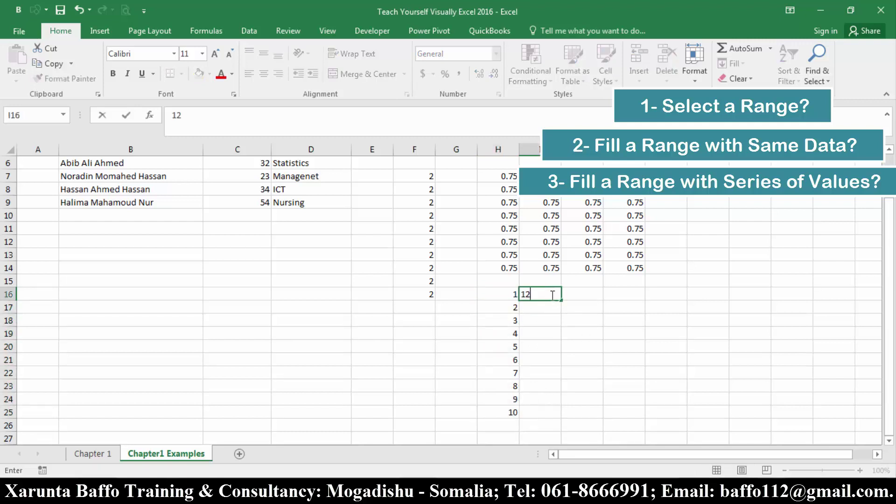
key(BackSpace)
text(0)
key(Return)
text(15)
key(Return)
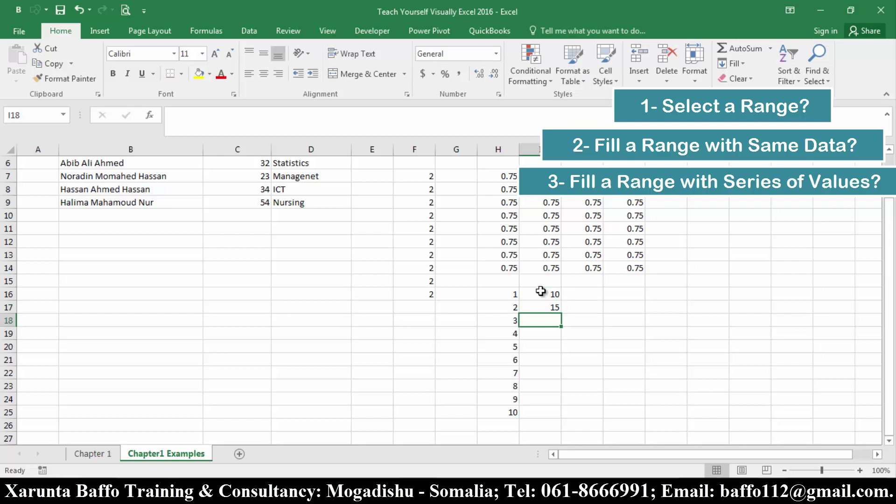
Step: Extend the 10, 15 pattern down to I25 as a step-5 series
click(546, 307)
click(555, 297)
drag(555, 297, 554, 306)
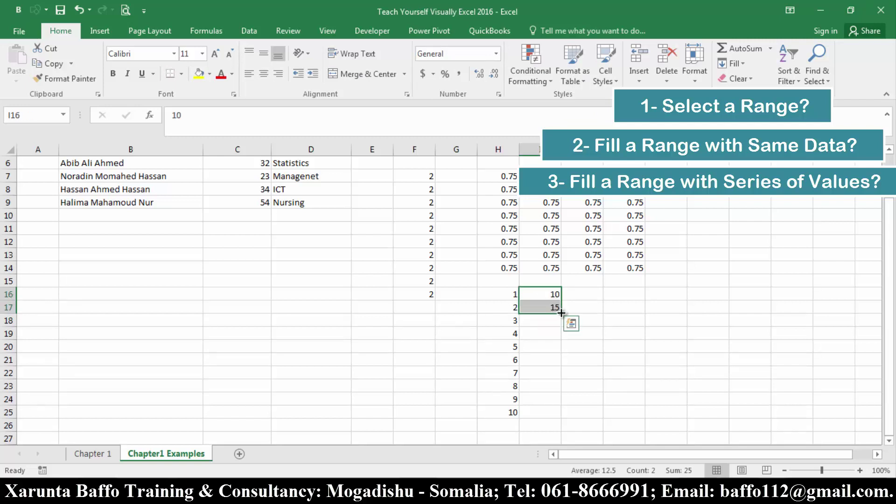
drag(561, 313, 561, 420)
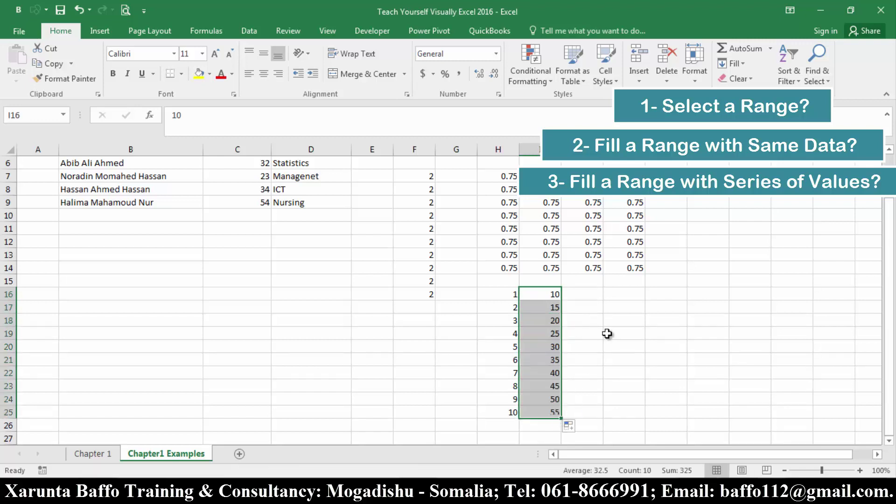
Step: Check the filled values in I18 through I21, such as 20 and 35
click(556, 321)
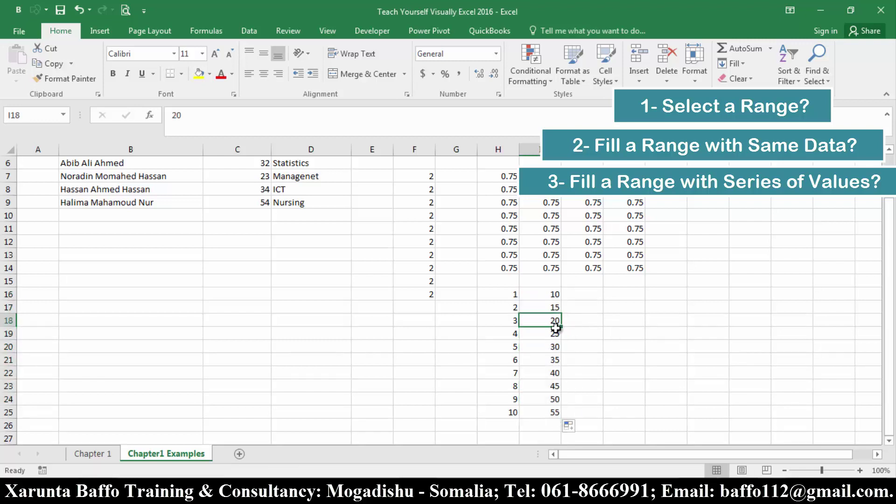
click(556, 332)
click(556, 346)
click(556, 360)
click(593, 296)
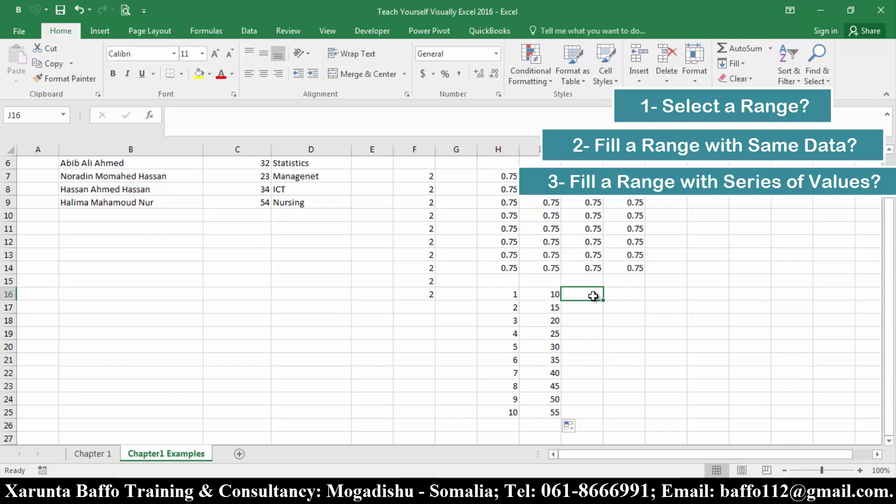
Step: Enter Jan and Feb in J16:J17 and fill the month series down to Oct in J25
text(Jan)
key(Return)
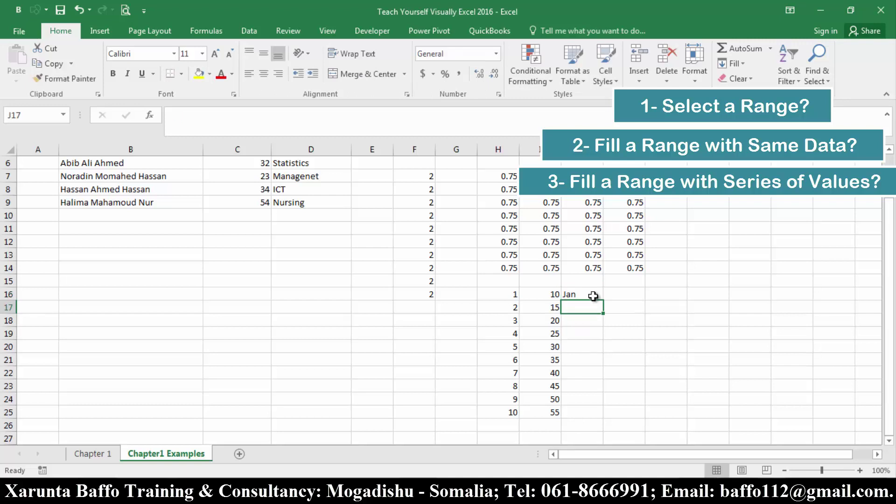
text(Feb)
key(Return)
click(593, 296)
drag(593, 296, 597, 419)
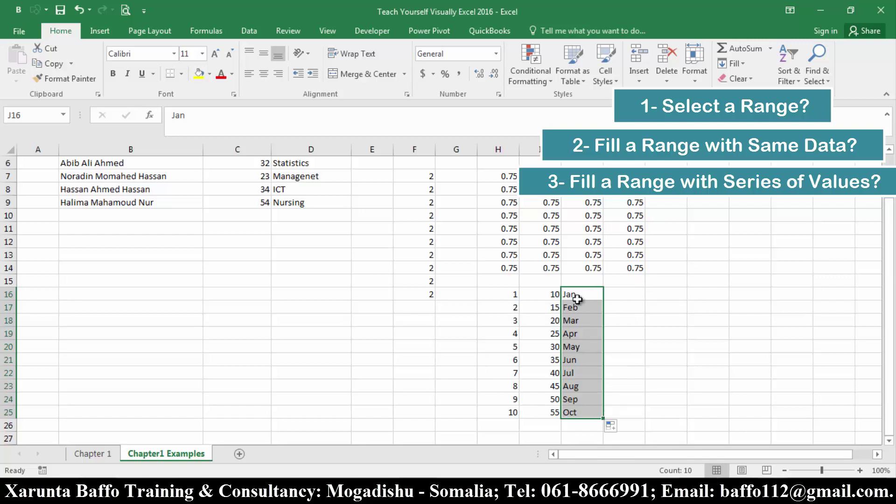
click(628, 299)
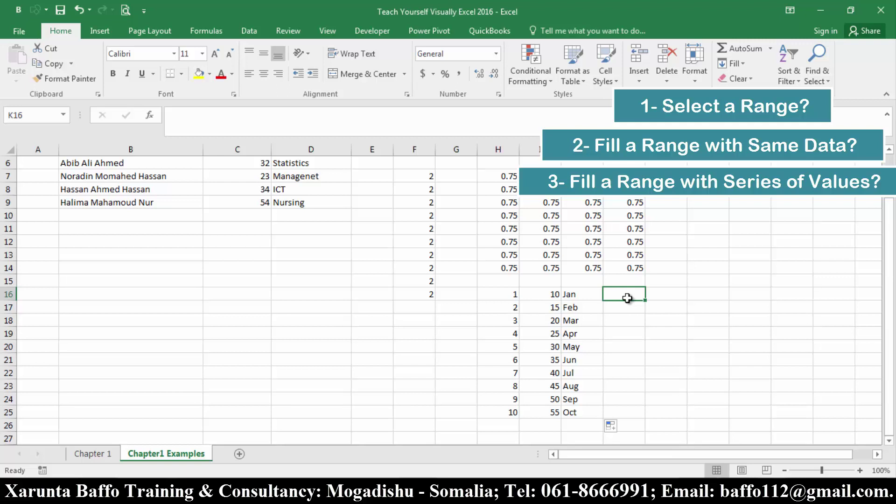
Step: Enter Sabti and Axad in K16:K17 and fill them alternately down to K25
text(Sa)
key(BackSpace)
text(abti)
key(Return)
text(Axad)
key(Return)
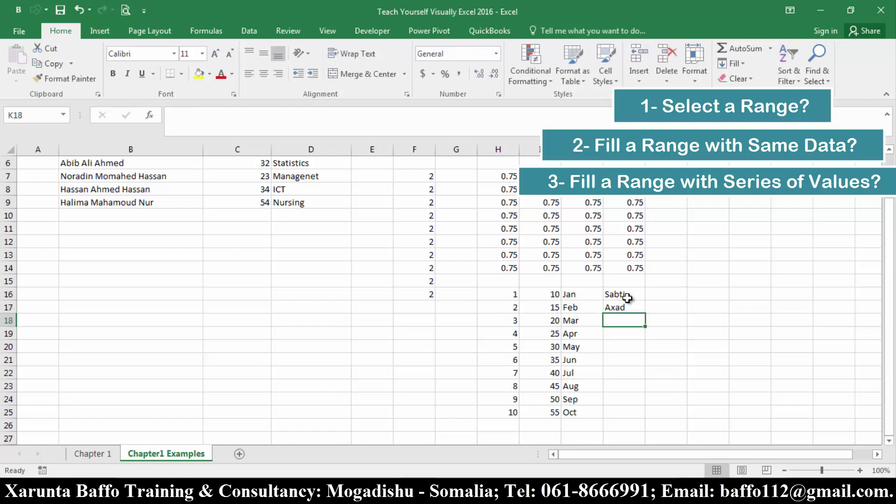
drag(626, 294, 642, 419)
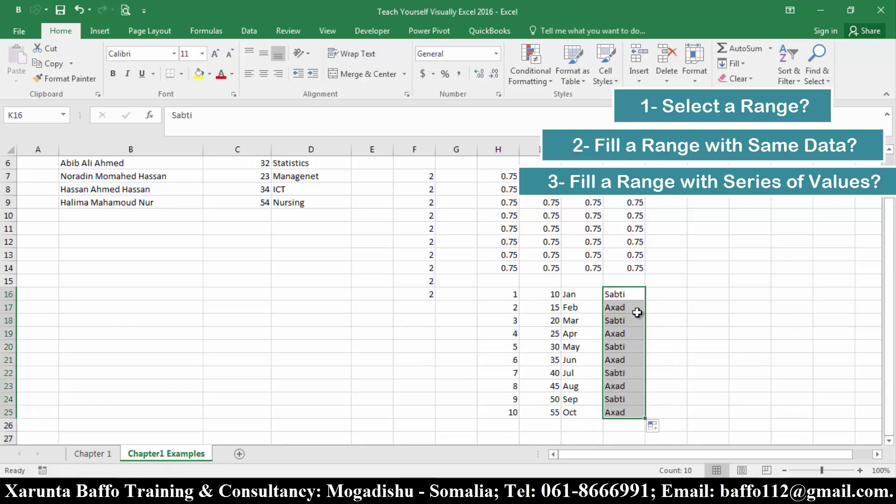
click(667, 291)
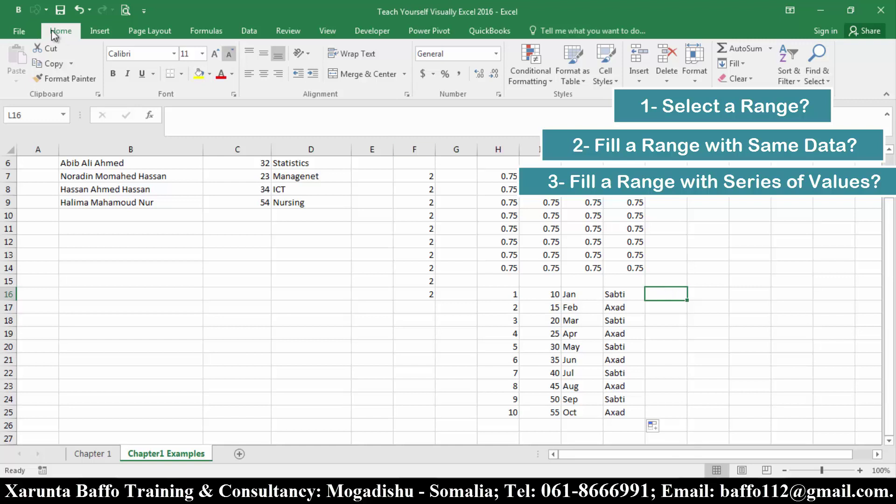
Step: Open the Custom Lists dialog from the General section of Excel's Advanced options
click(24, 32)
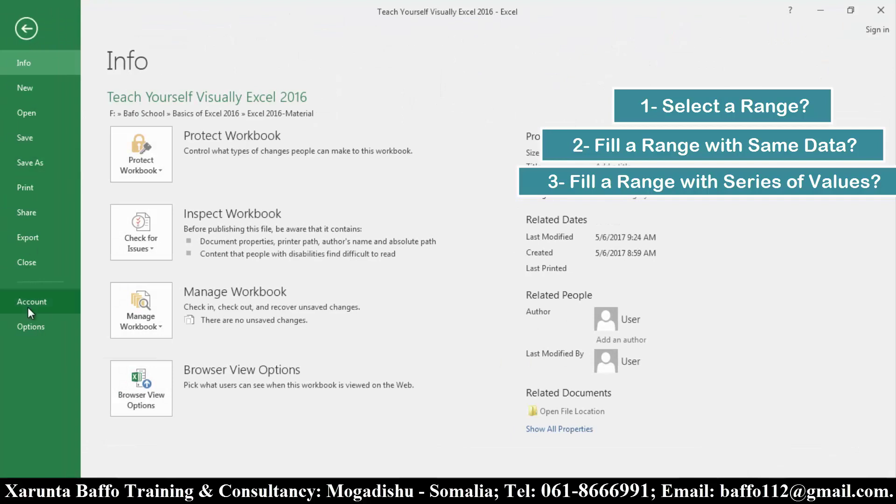
click(29, 326)
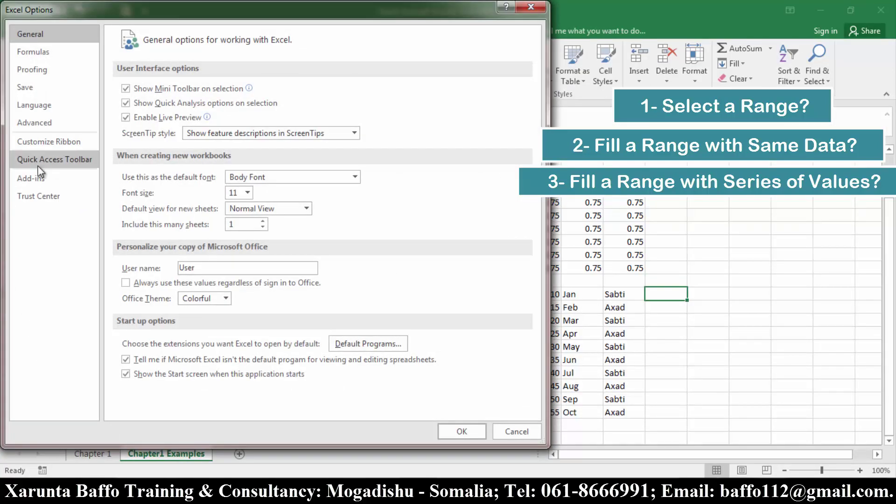
click(42, 127)
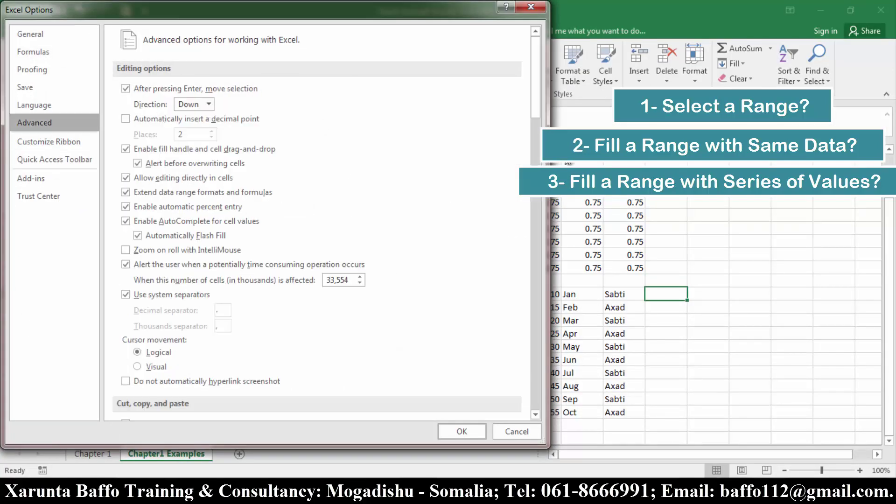
drag(539, 107, 525, 357)
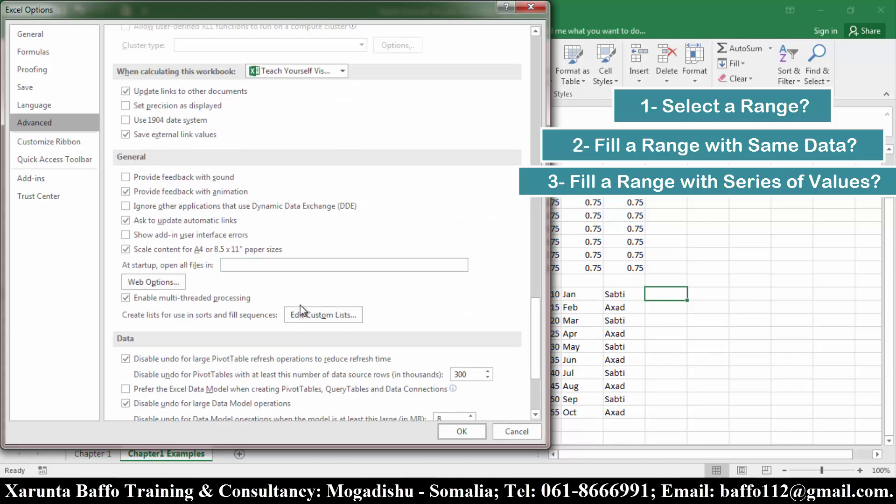
click(310, 321)
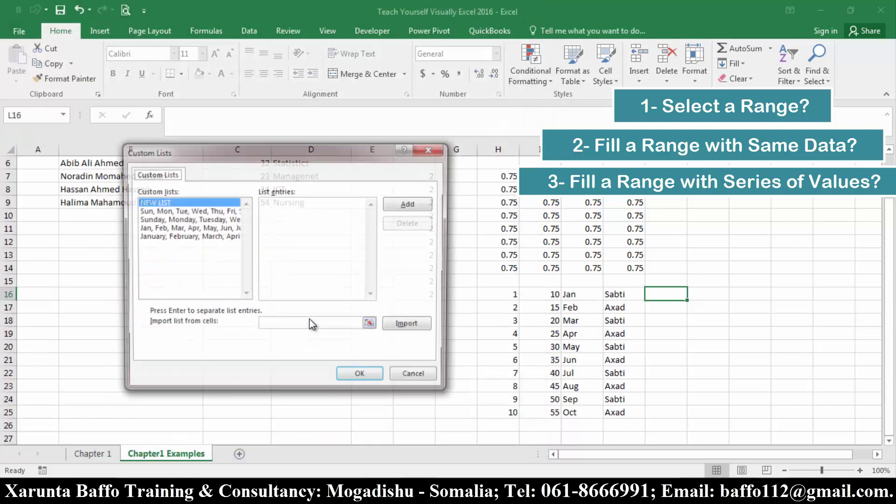
Step: Add a custom list Sabti, Axad, Isniin, Talaado, Arbaco, Khamiis, Jimco and confirm it
click(288, 209)
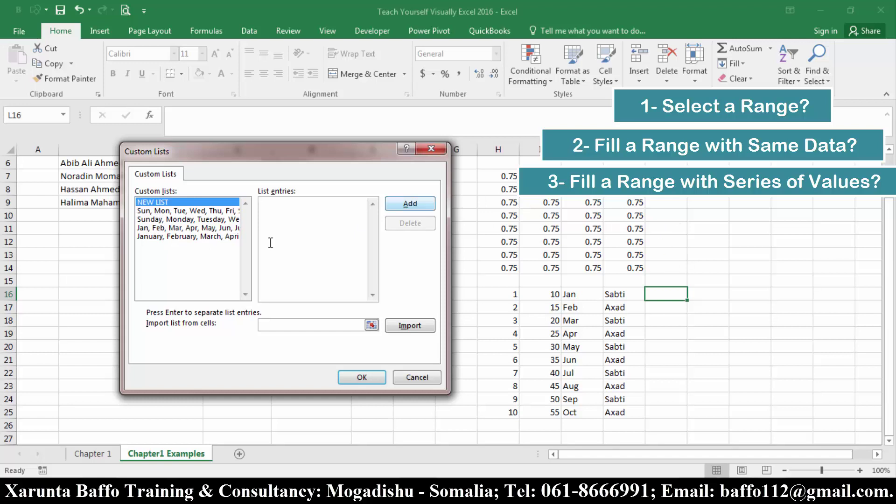
text(Sab)
text(laado)
key(Return)
text(baco K)
text(hamiis Ji)
text(mco)
click(417, 207)
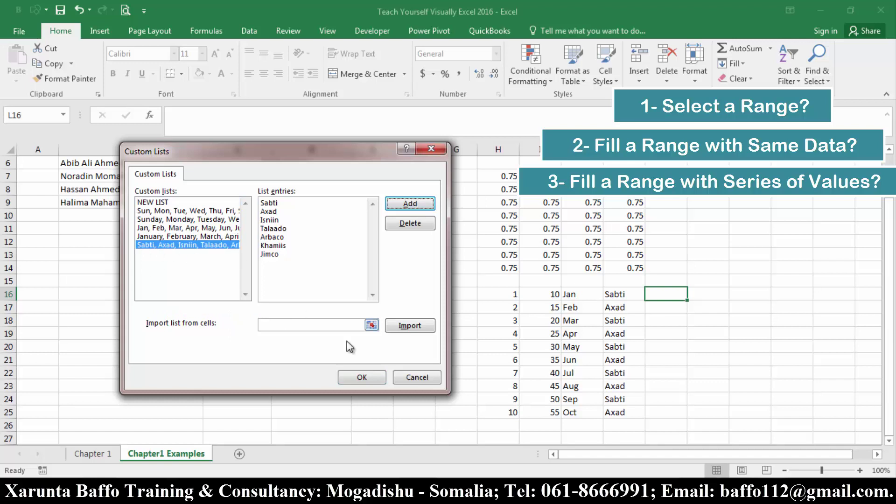
click(350, 378)
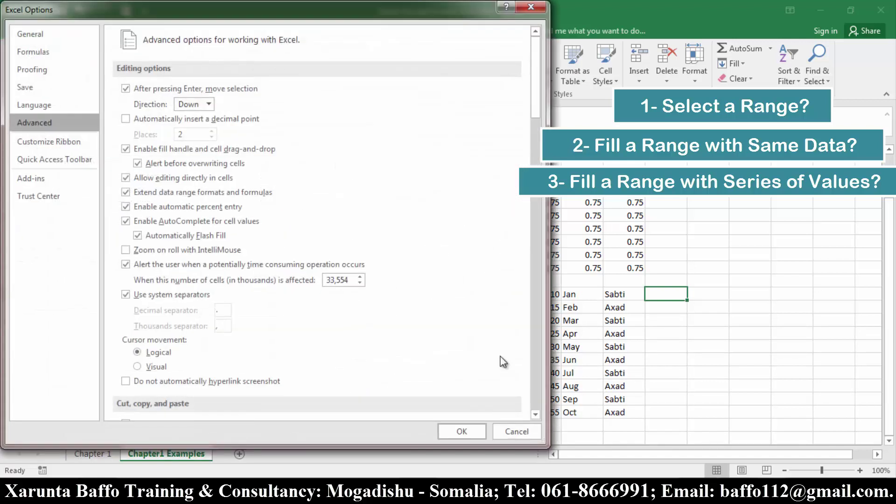
Step: Close Options, enter Sabti and Axad in M16:M17, and fill the custom day sequence to M26
click(467, 429)
click(707, 295)
text(Sabti)
key(Return)
text(Axad)
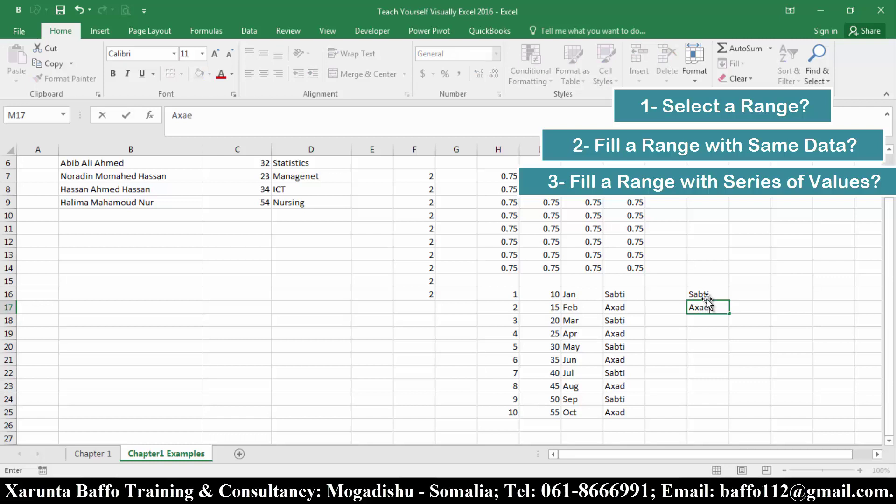
key(ctrl+Return)
drag(707, 299, 730, 380)
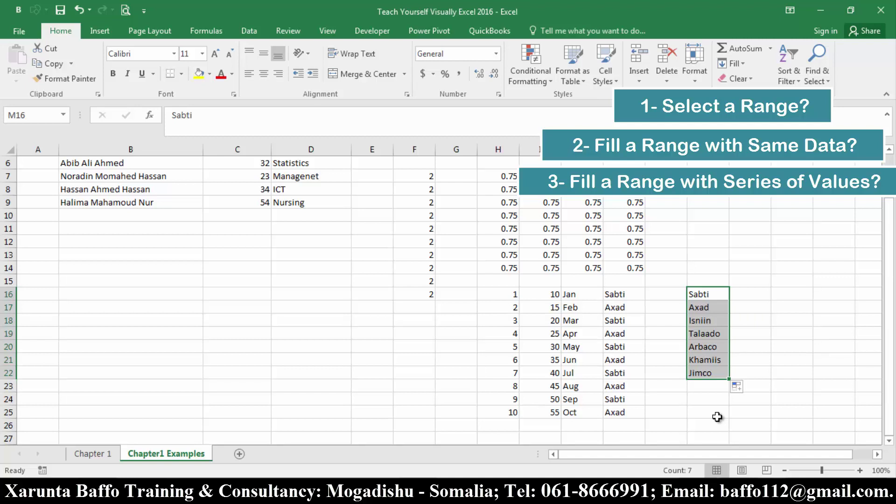
drag(730, 379, 736, 432)
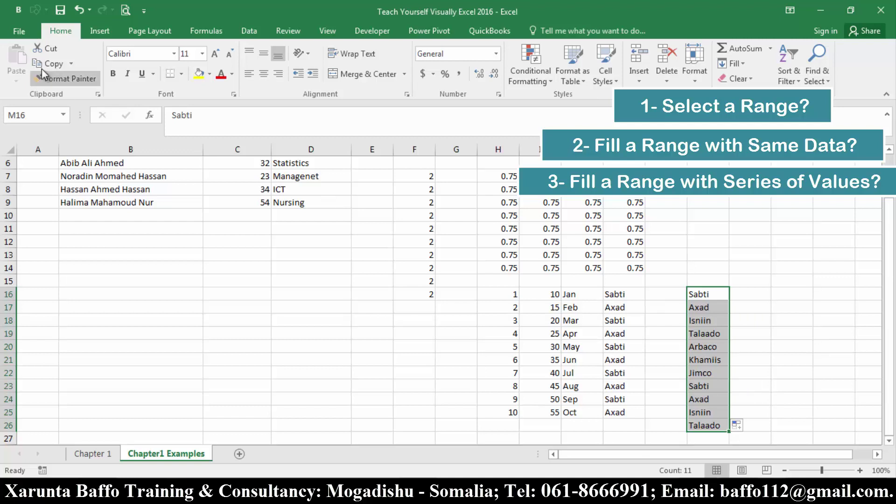
Step: Reopen the Custom Lists dialog from Excel's Advanced options
click(19, 31)
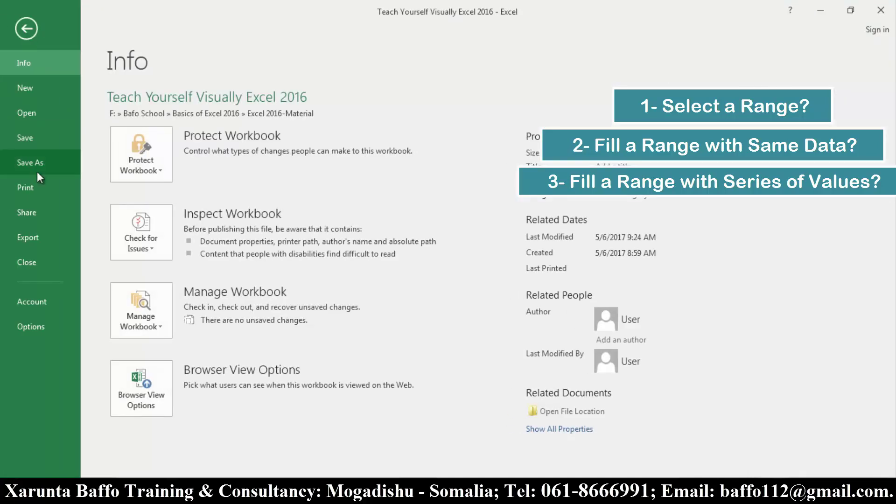
click(35, 320)
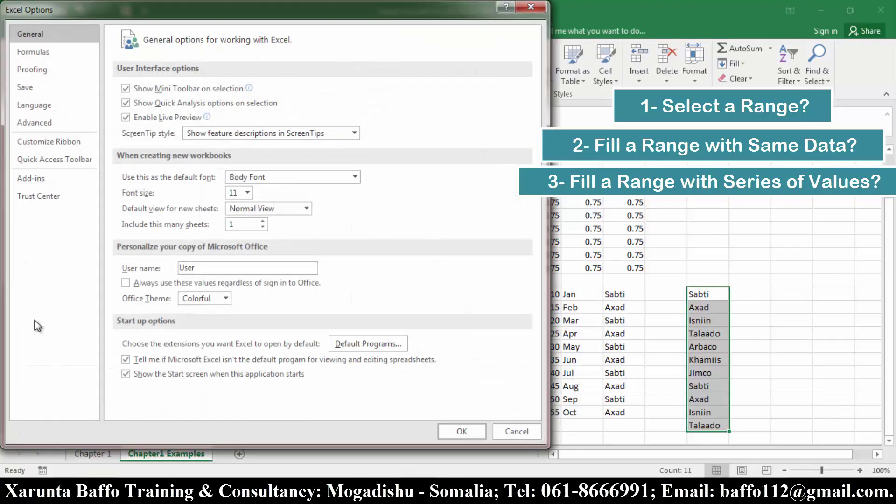
click(43, 120)
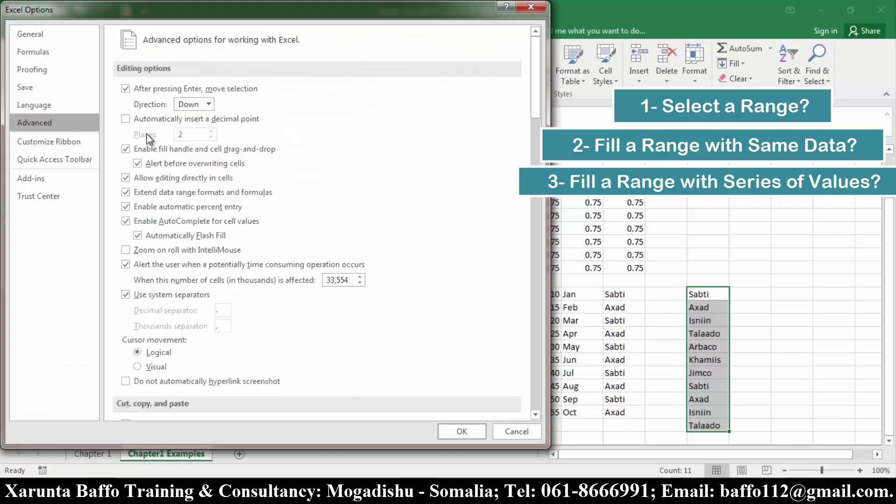
drag(532, 69, 554, 350)
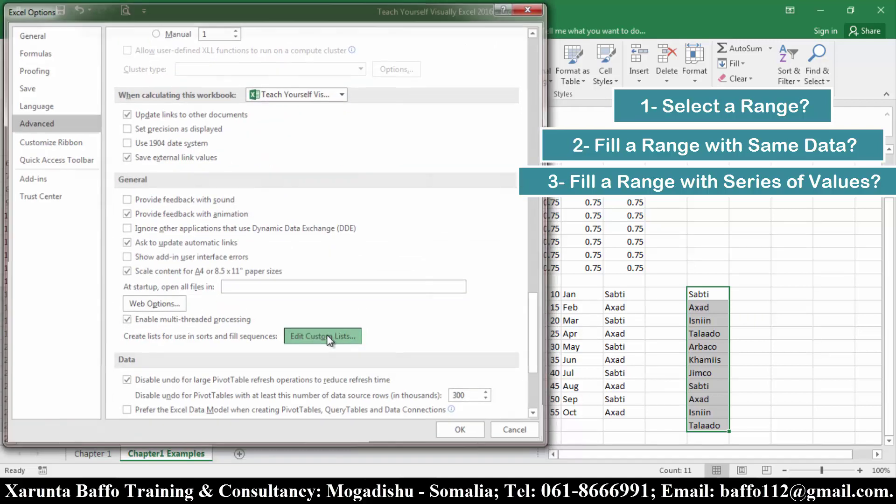
click(327, 334)
Step: Delete the Sabti–Jimco custom list, confirm the deletion, and close the dialog
click(177, 245)
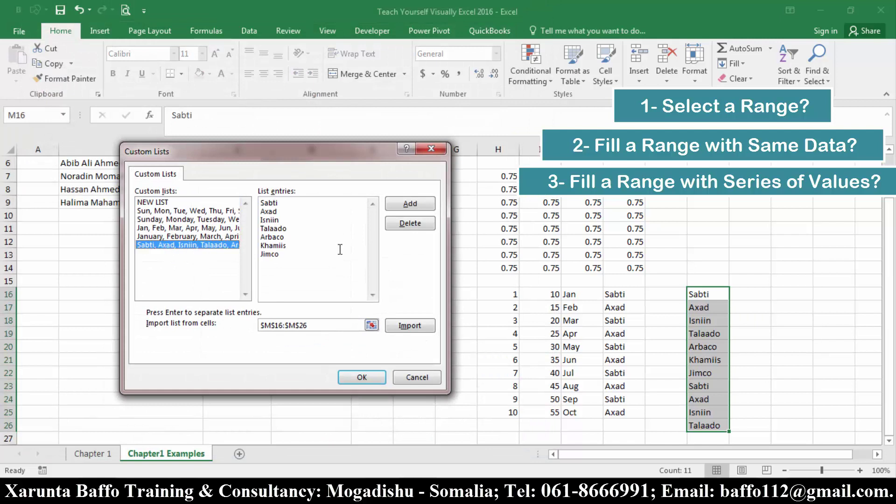
click(411, 224)
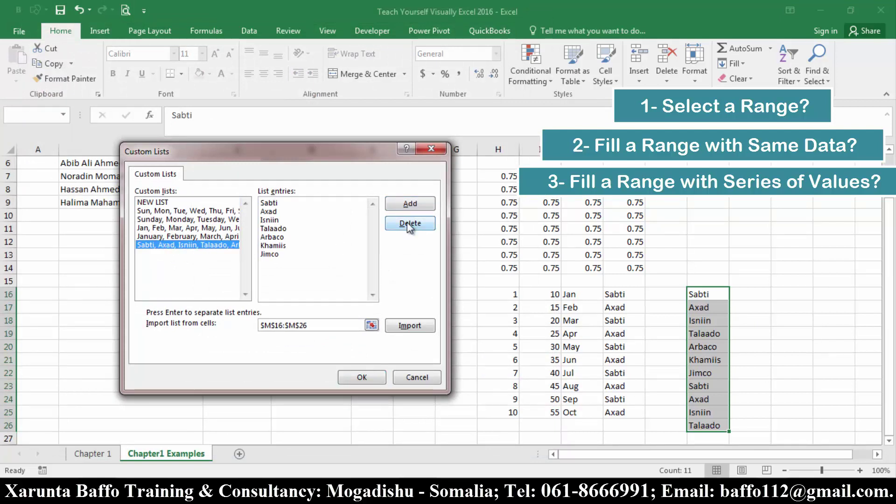
click(426, 282)
click(359, 377)
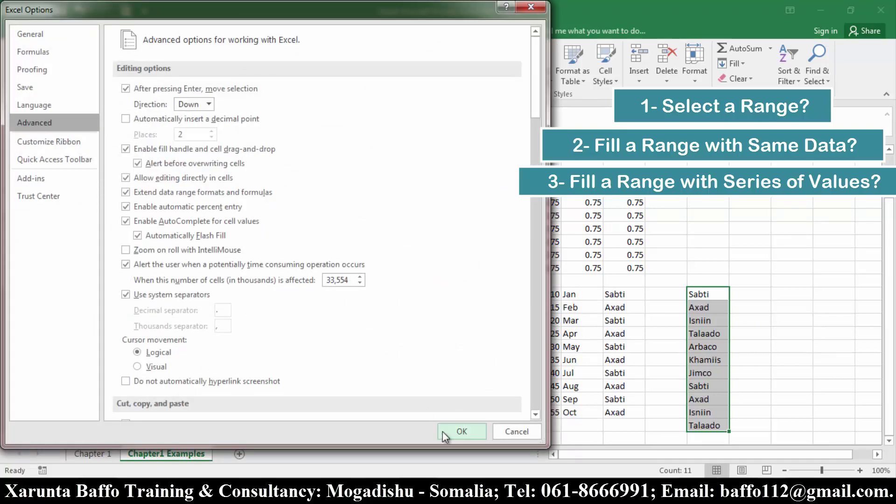